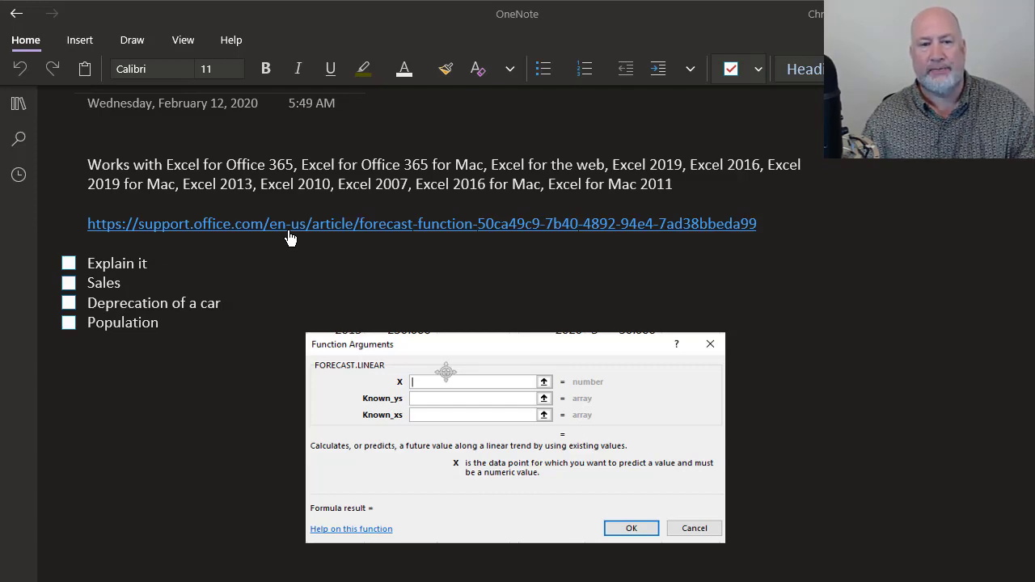
Switch from the OneNote notes to the Excel workbook's Forecast Function sheet
key(alt+Tab)
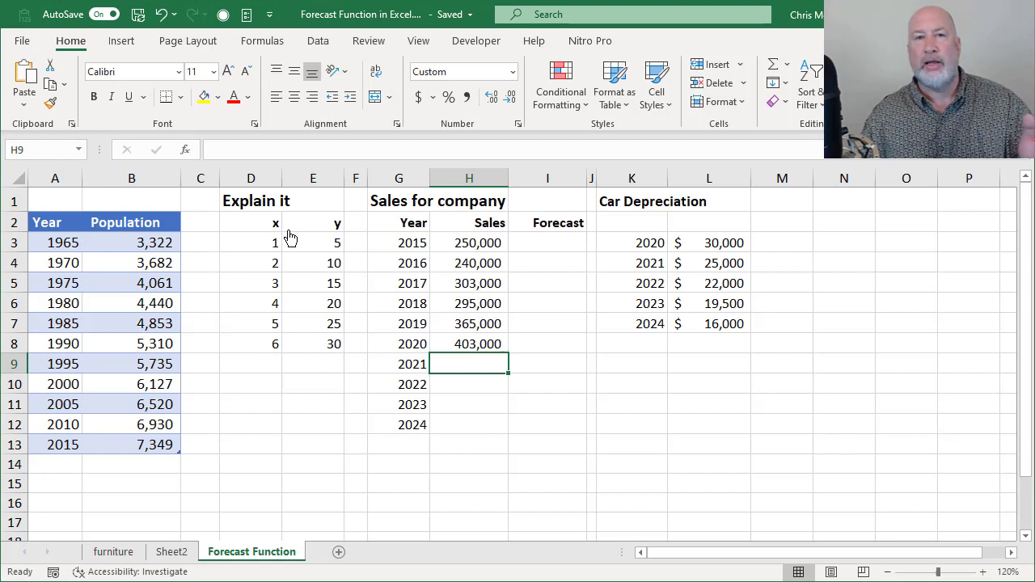
Enter the new x value 7 in D10 below the x/y sample data
click(480, 307)
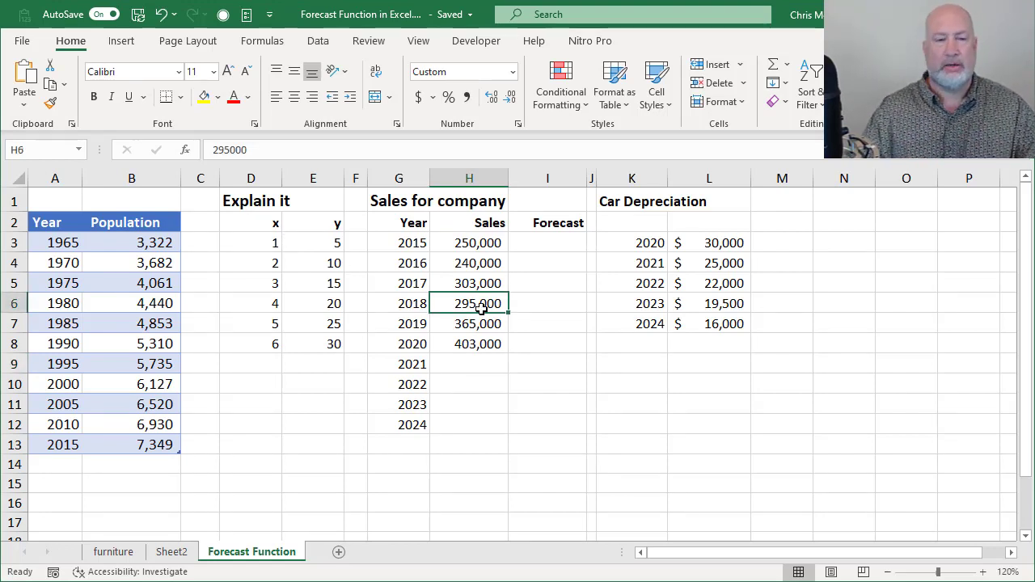
click(305, 331)
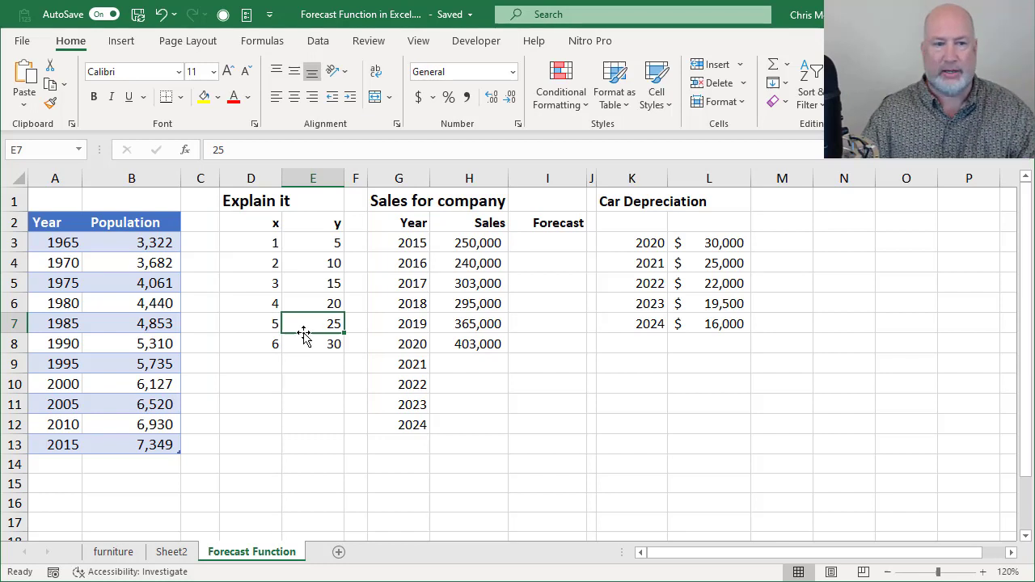
click(259, 370)
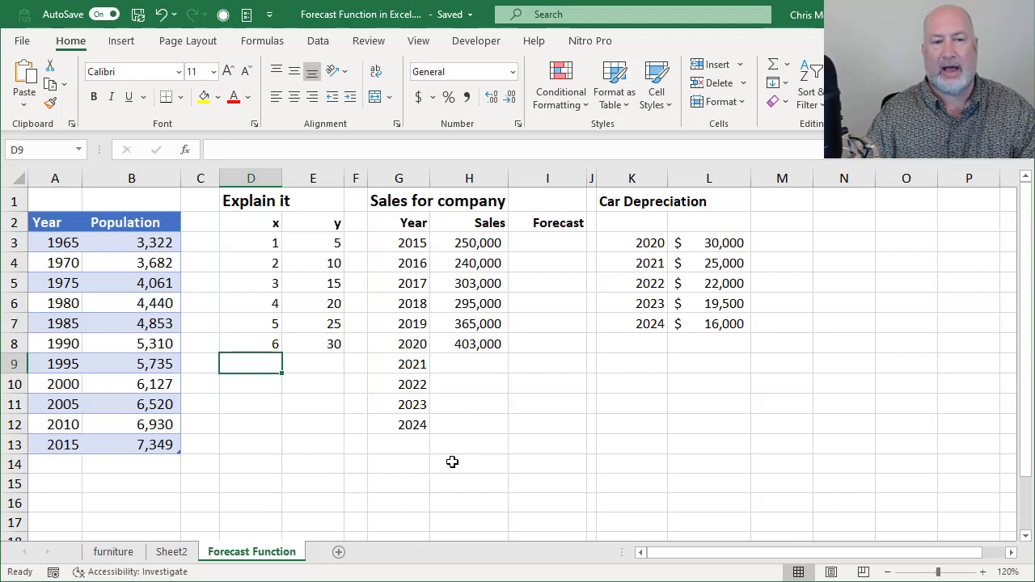
key(Down)
text(7)
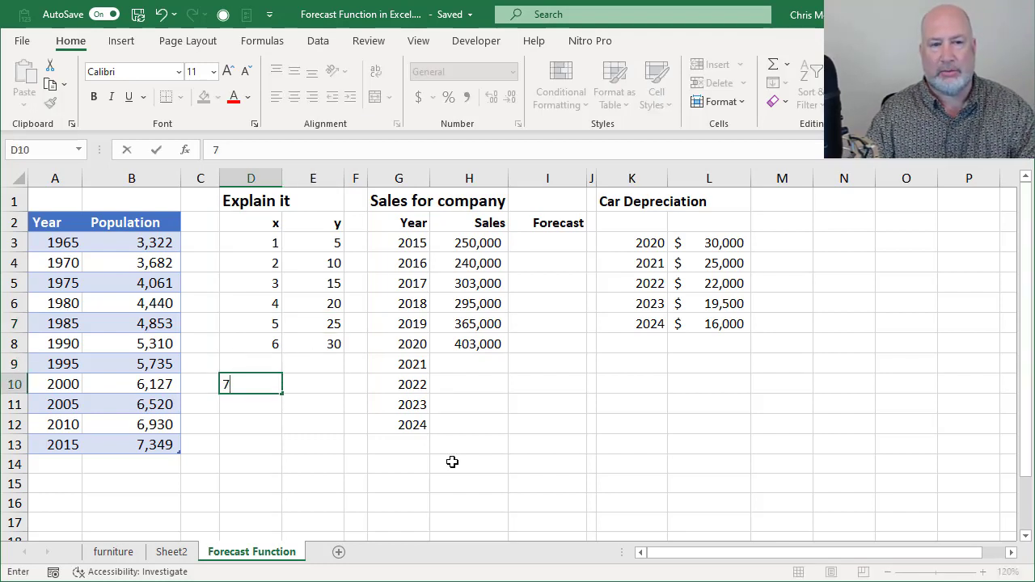
key(Tab)
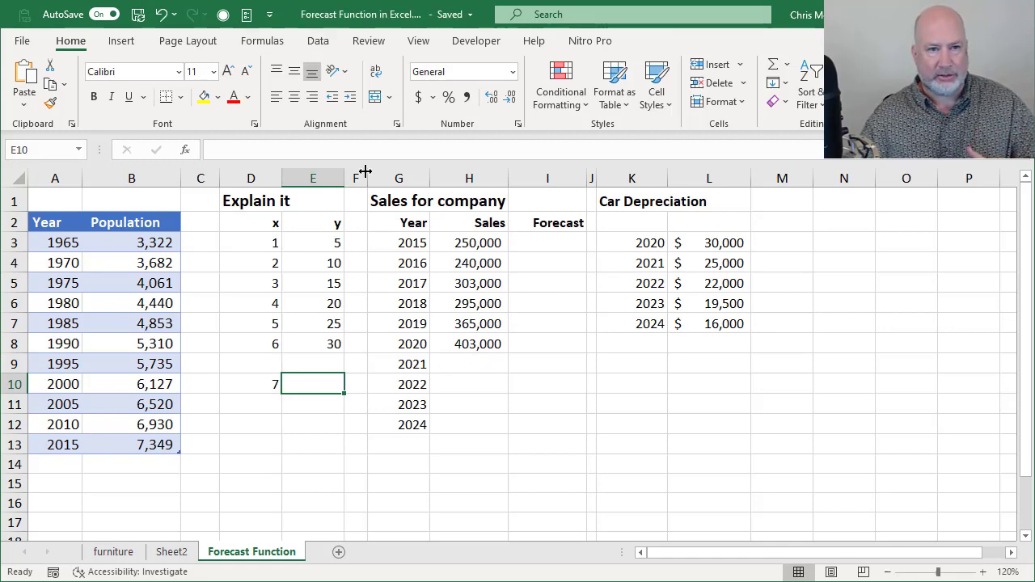
Insert FORECAST.LINEAR into E10 from Formulas > More Functions > Statistical
click(273, 47)
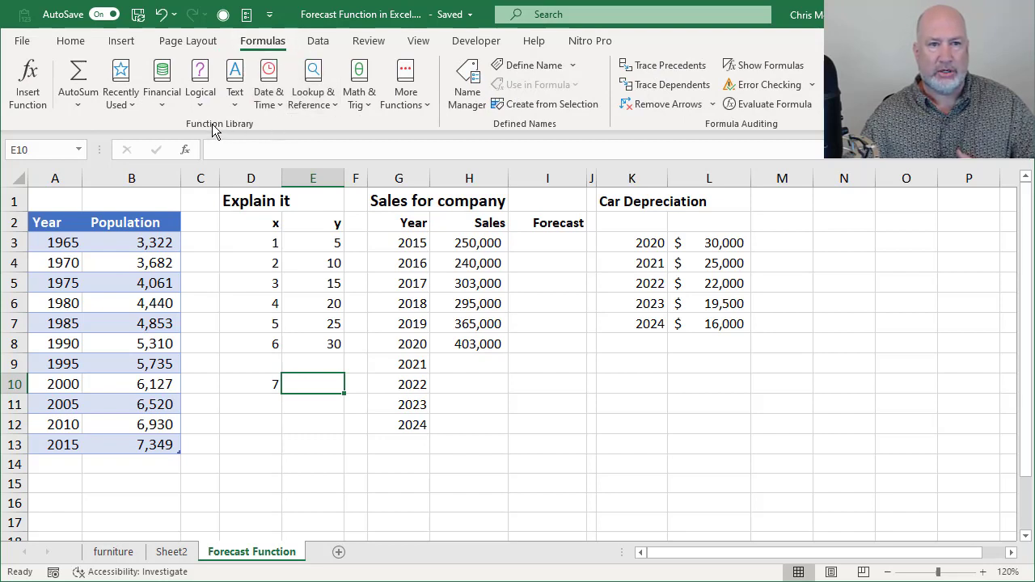
click(404, 103)
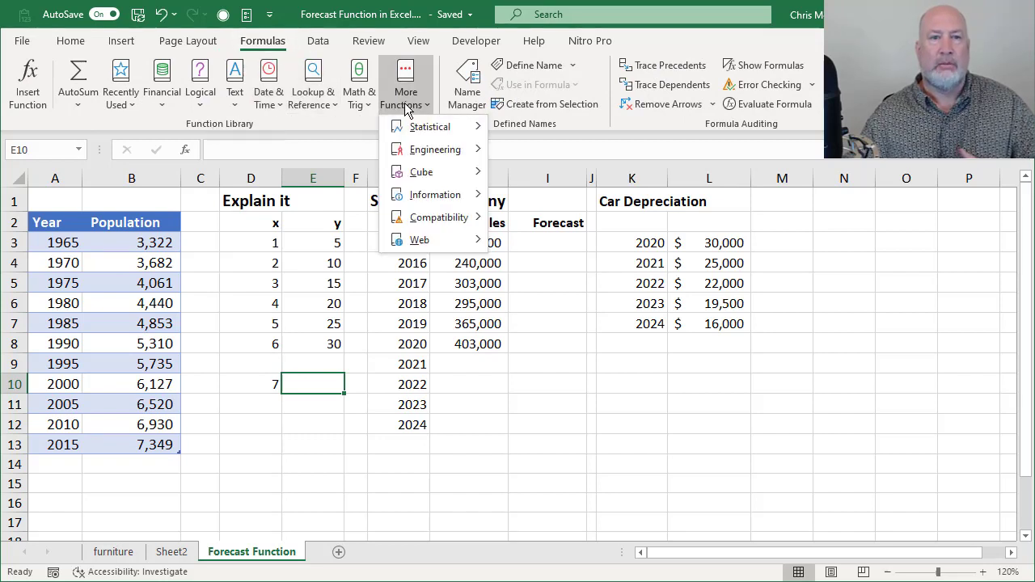
mouse_move(427, 128)
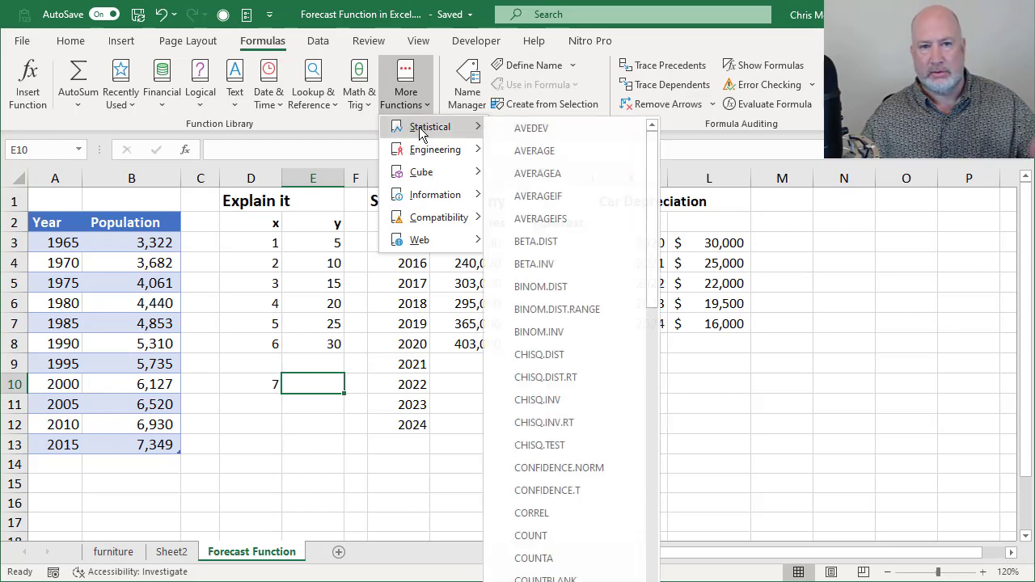
scroll(612, 263, down, 6)
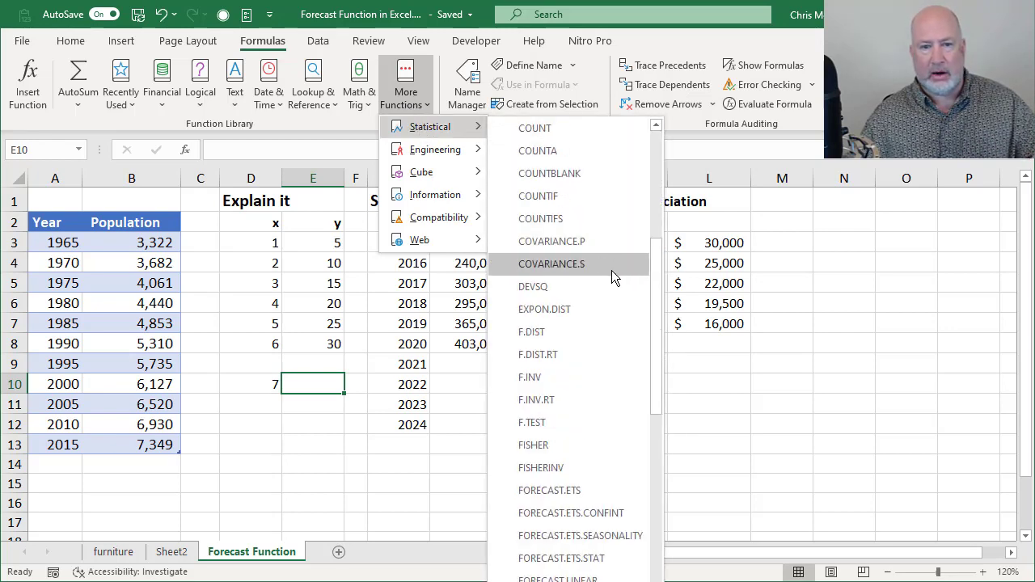
scroll(611, 270, down, 6)
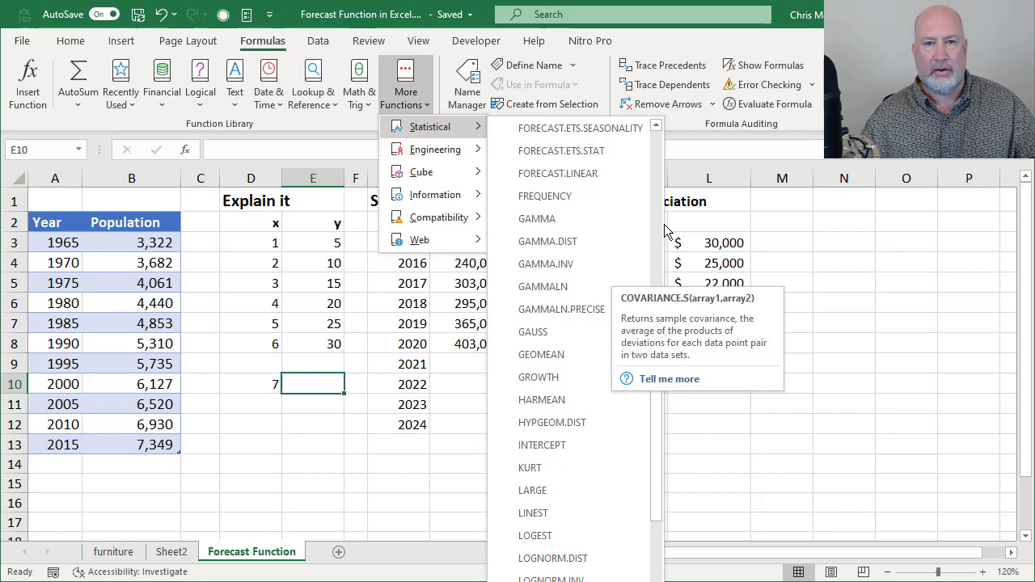
click(657, 259)
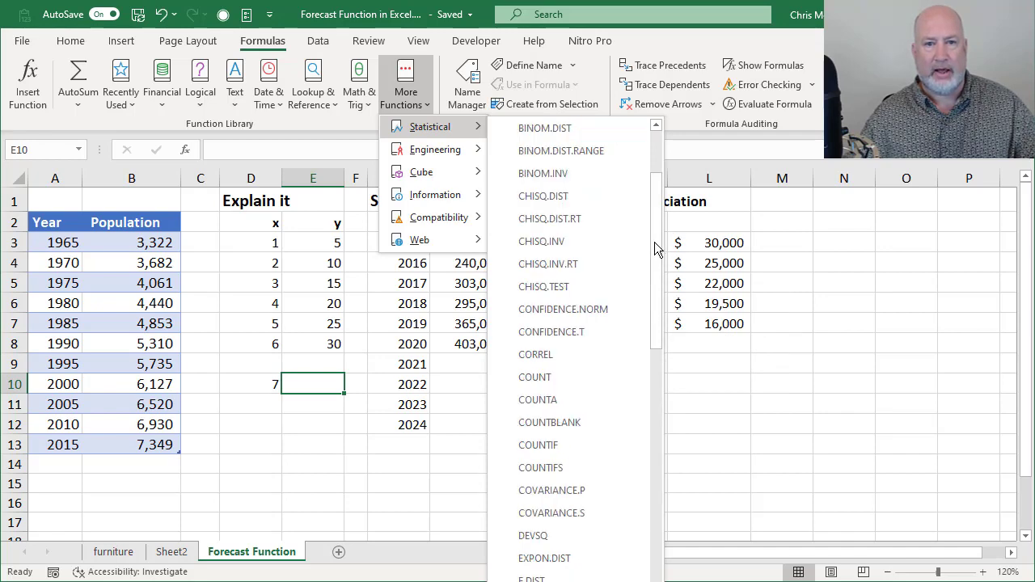
drag(658, 259, 671, 366)
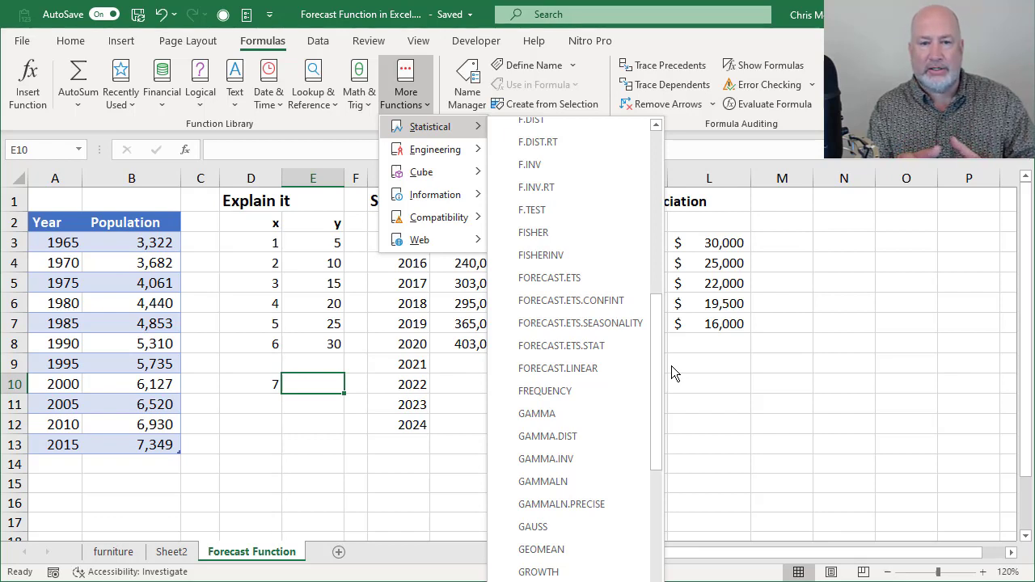
click(599, 369)
drag(689, 101, 535, 235)
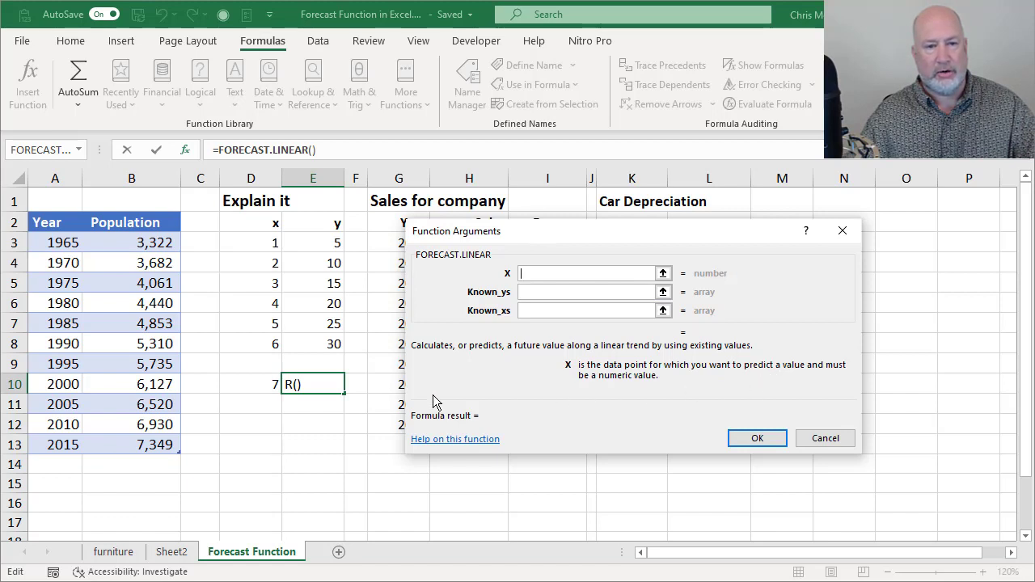
Set the forecast arguments to x D10, known_ys E3:E8, known_xs D3:D8, giving 35
click(252, 385)
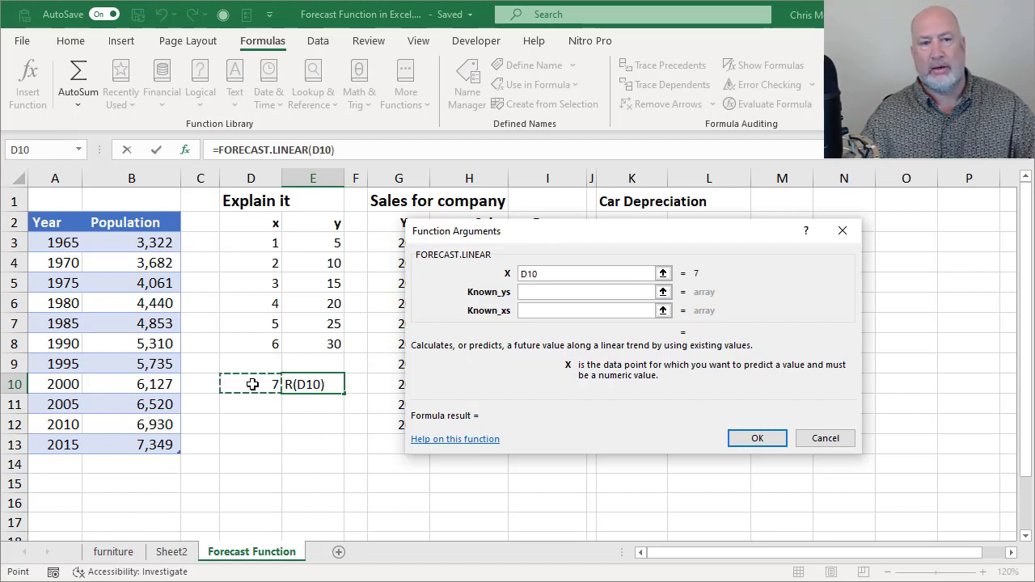
click(551, 294)
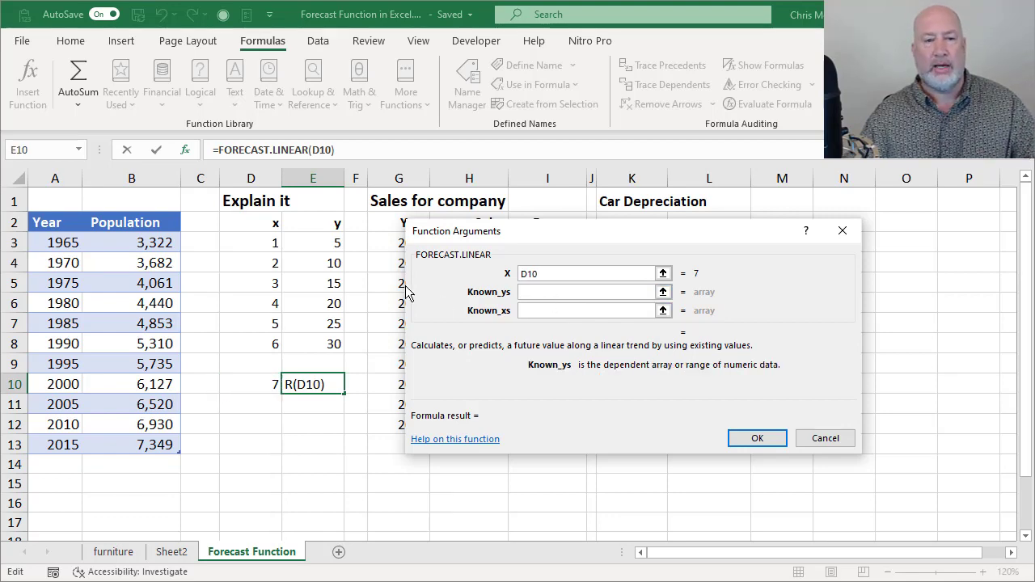
drag(335, 243, 332, 344)
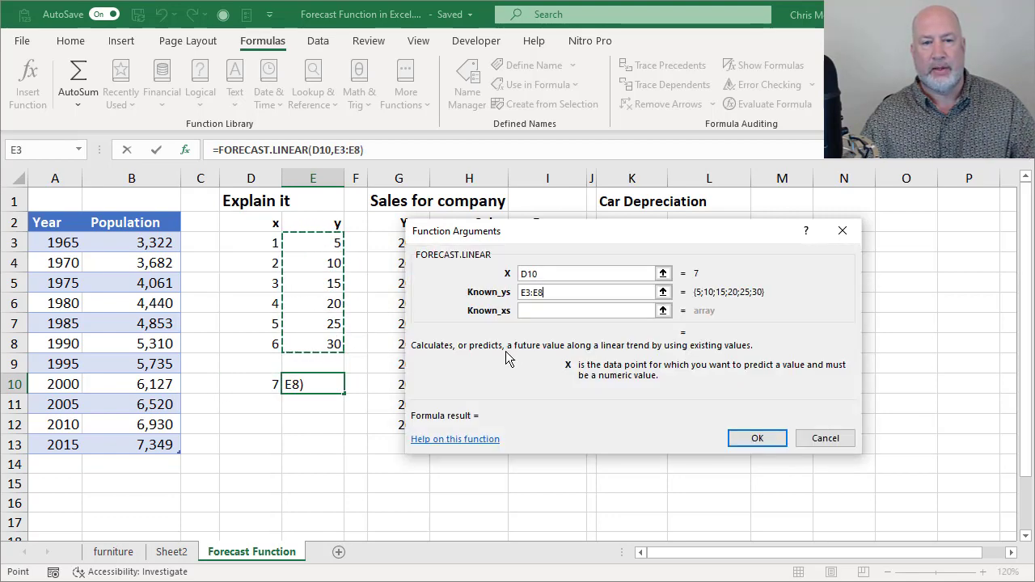
click(550, 310)
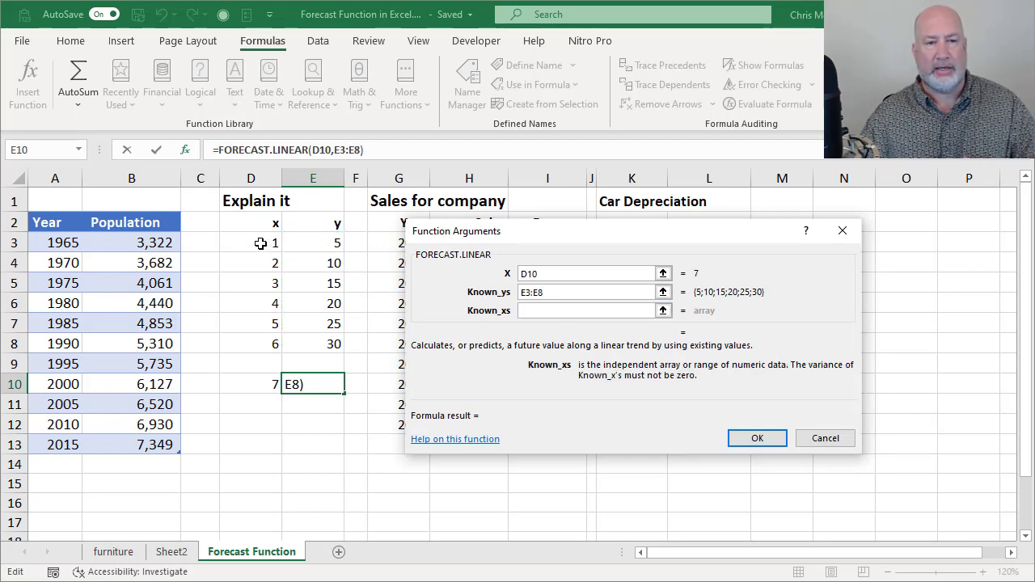
drag(270, 242, 259, 343)
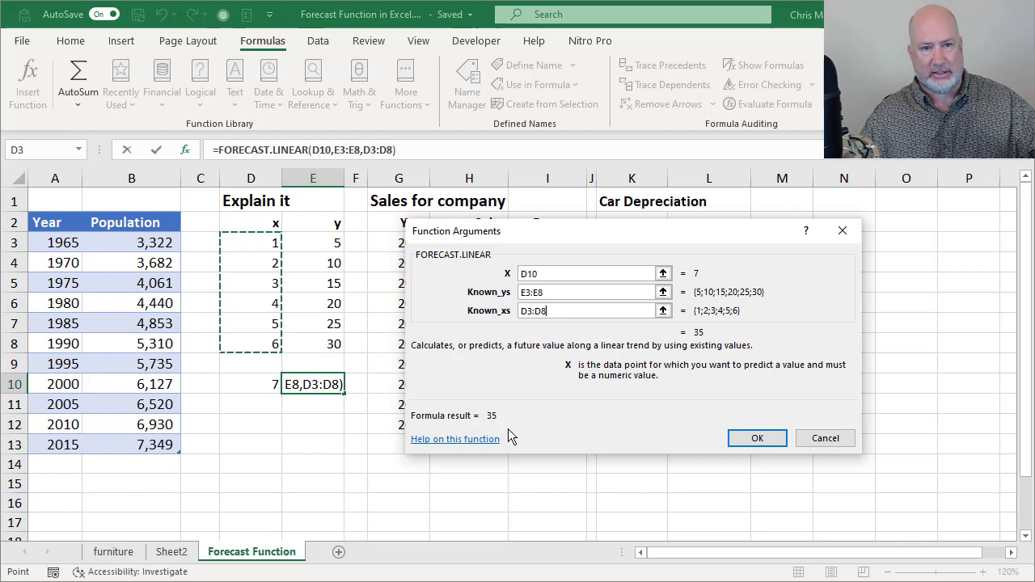
click(751, 445)
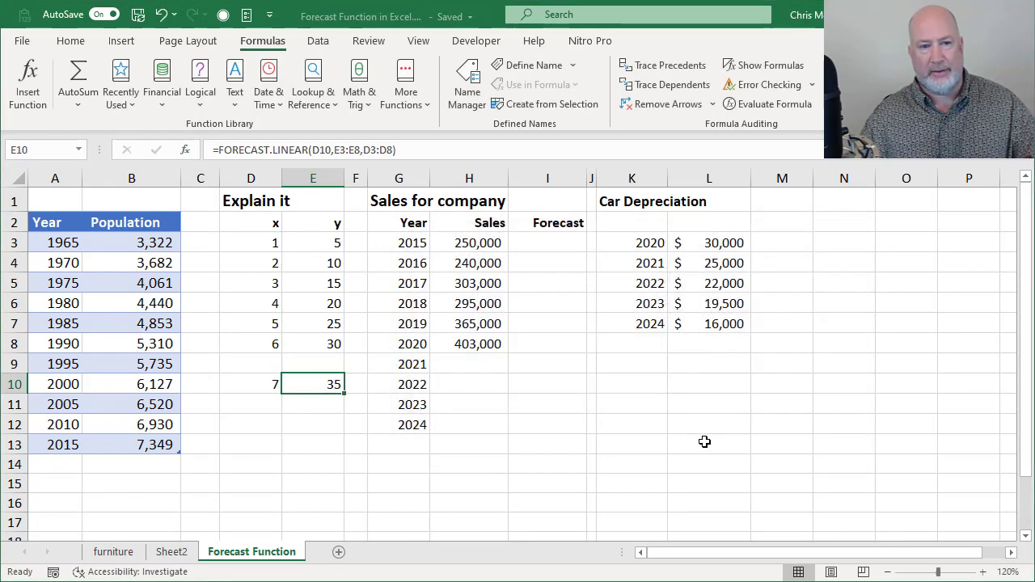
Try x values 20 and 4 in D10, then settle on 25 so E10 shows 125
click(267, 385)
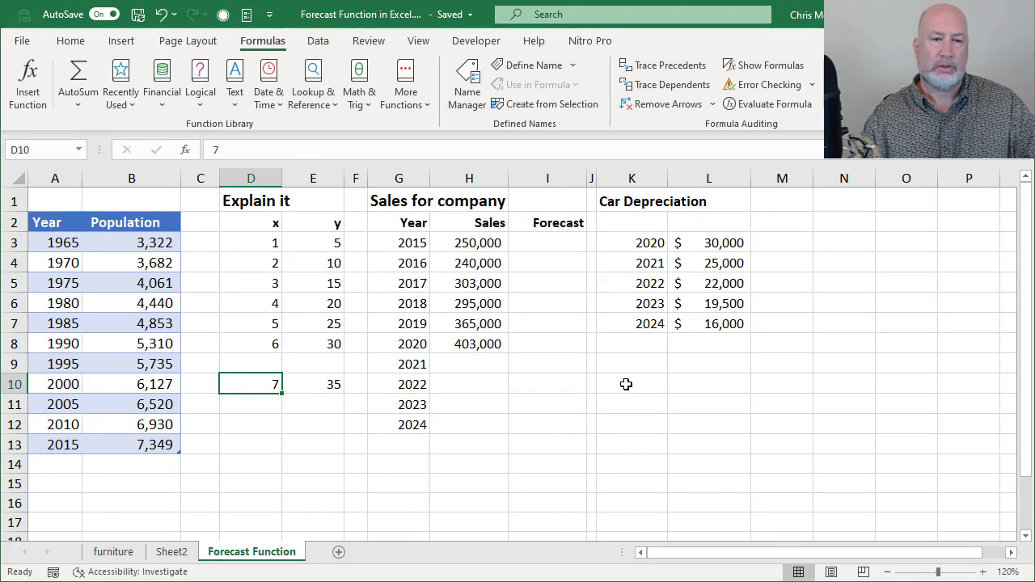
text(20)
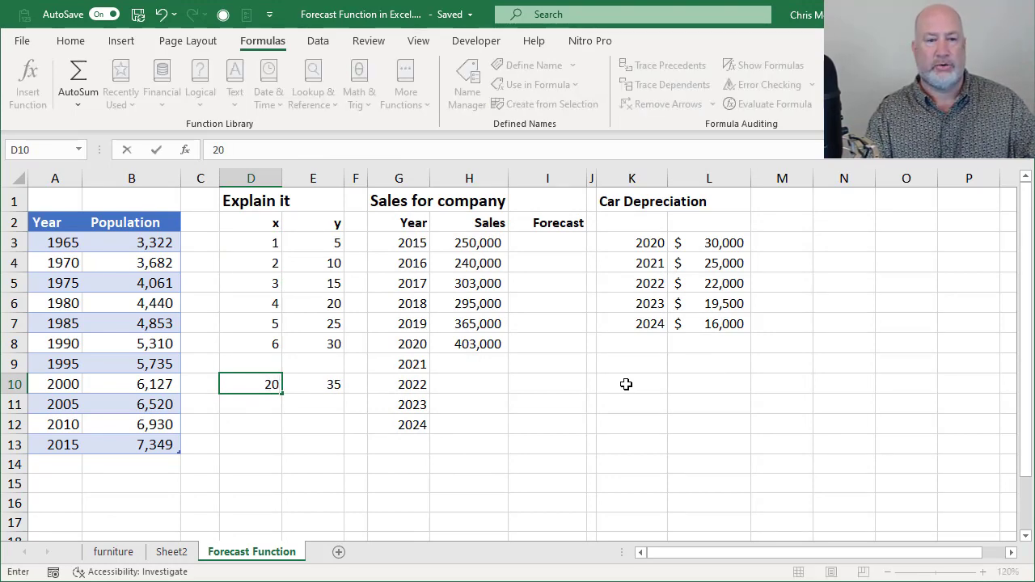
key(ctrl+Return)
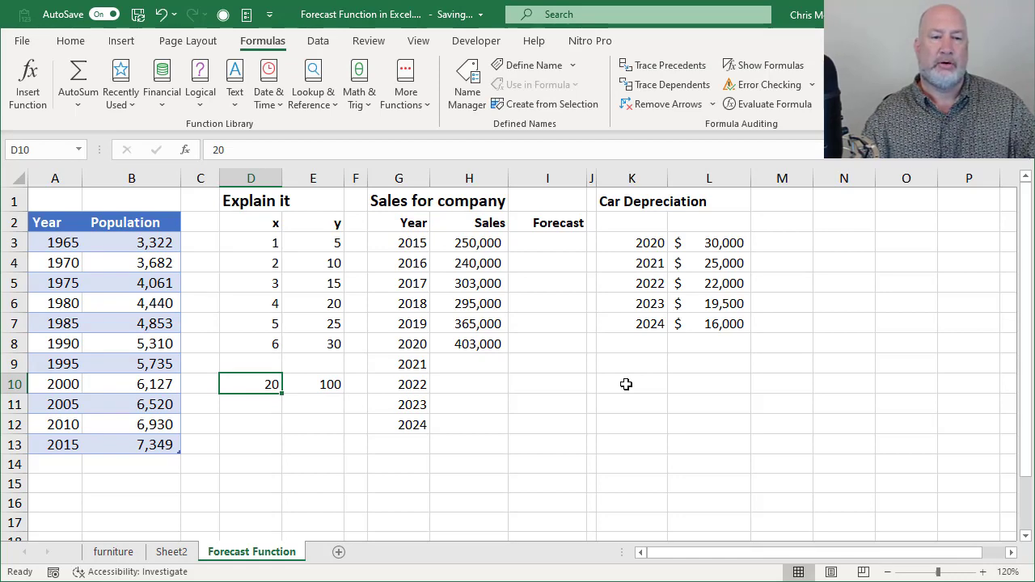
text(4)
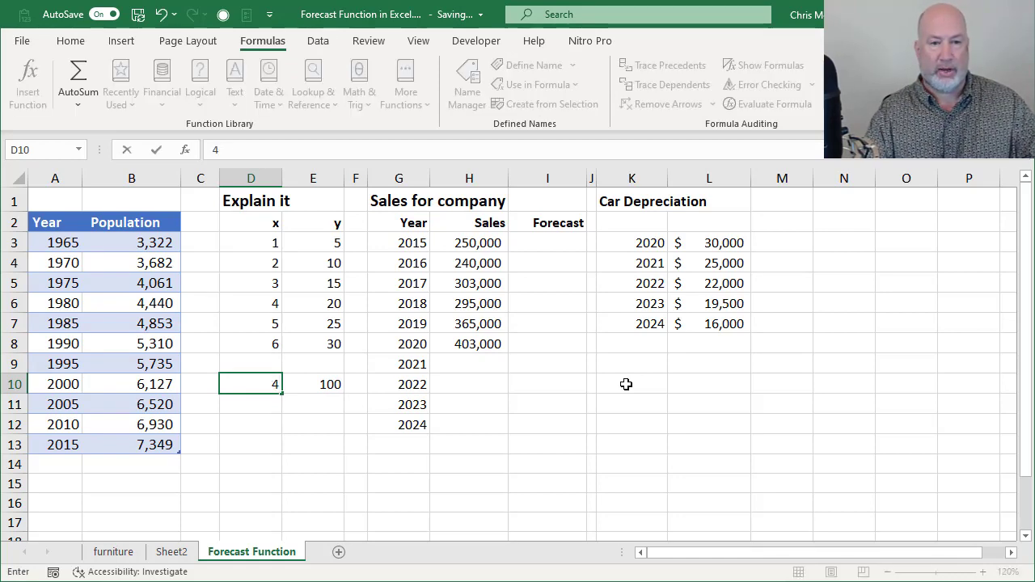
key(ctrl+Return)
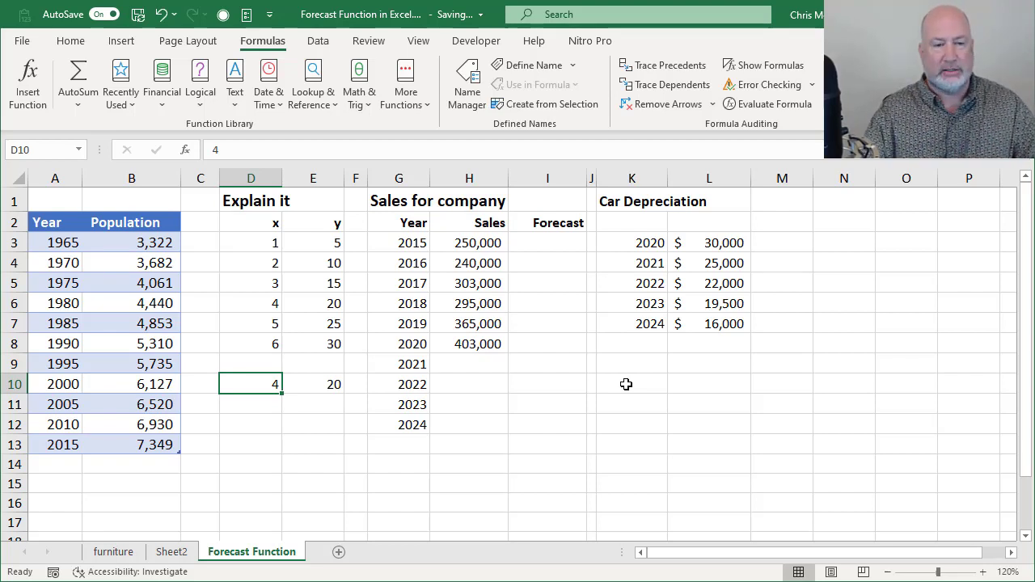
text(25)
key(Return)
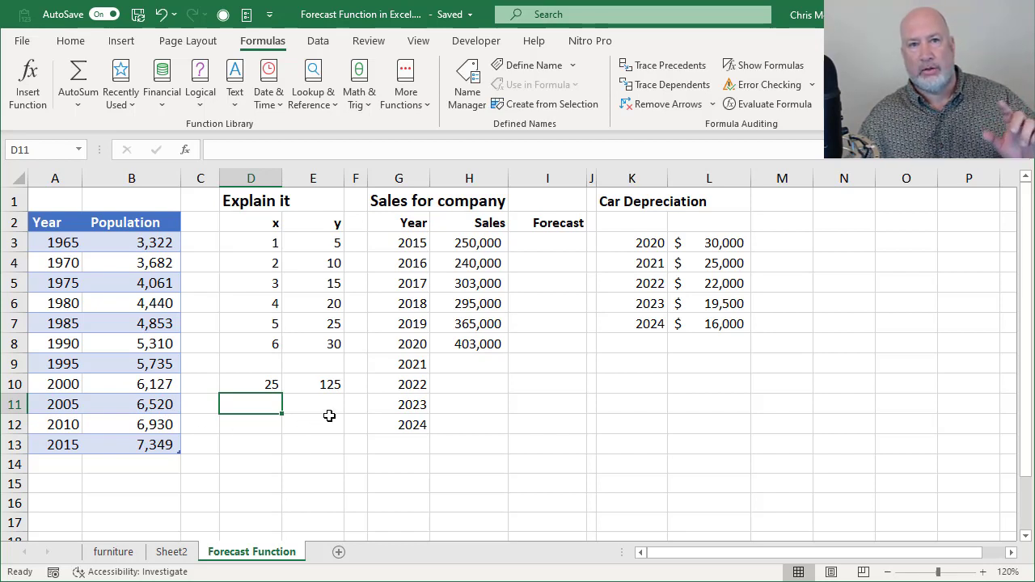
click(441, 391)
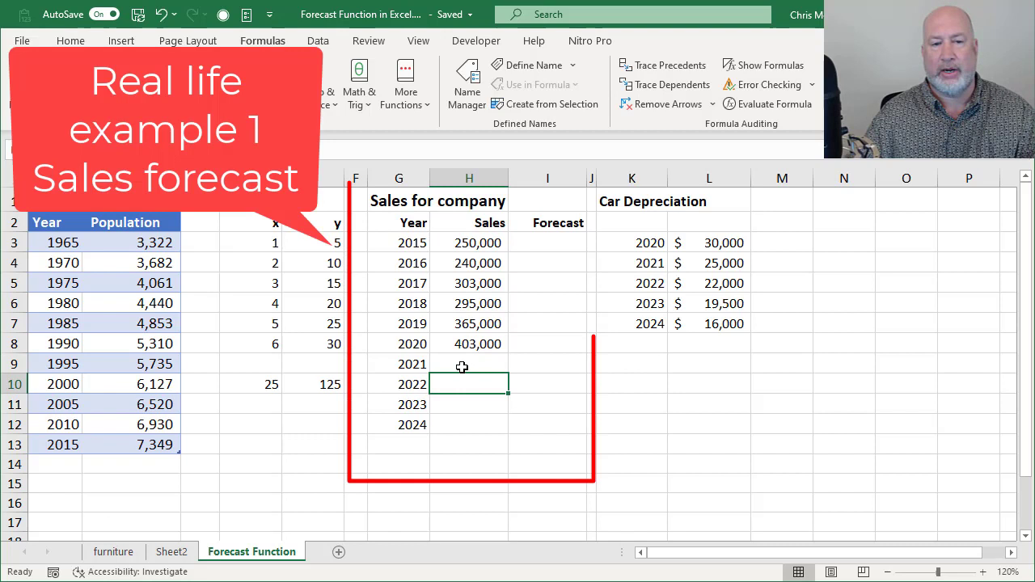
drag(464, 365, 471, 427)
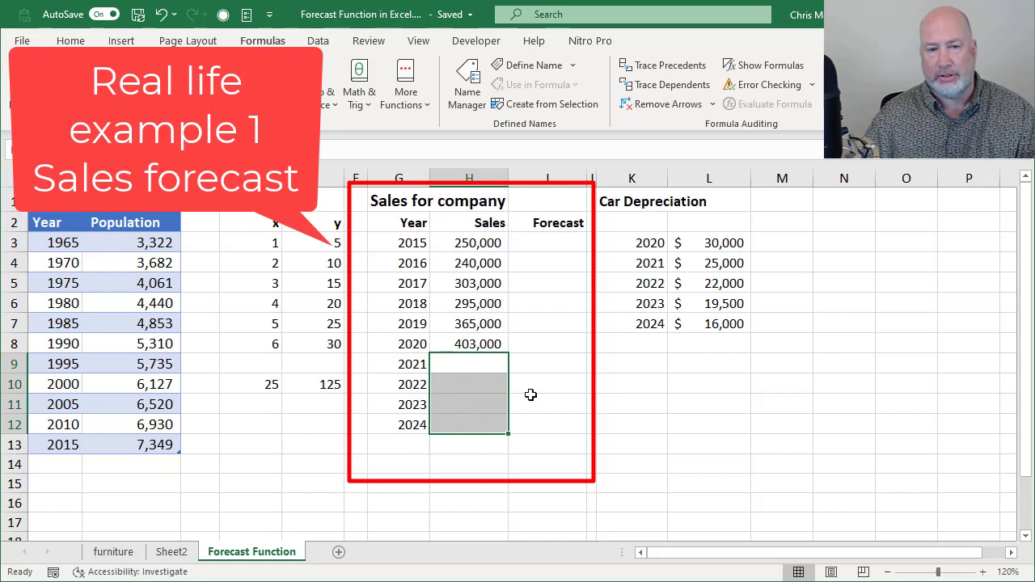
drag(541, 364, 546, 421)
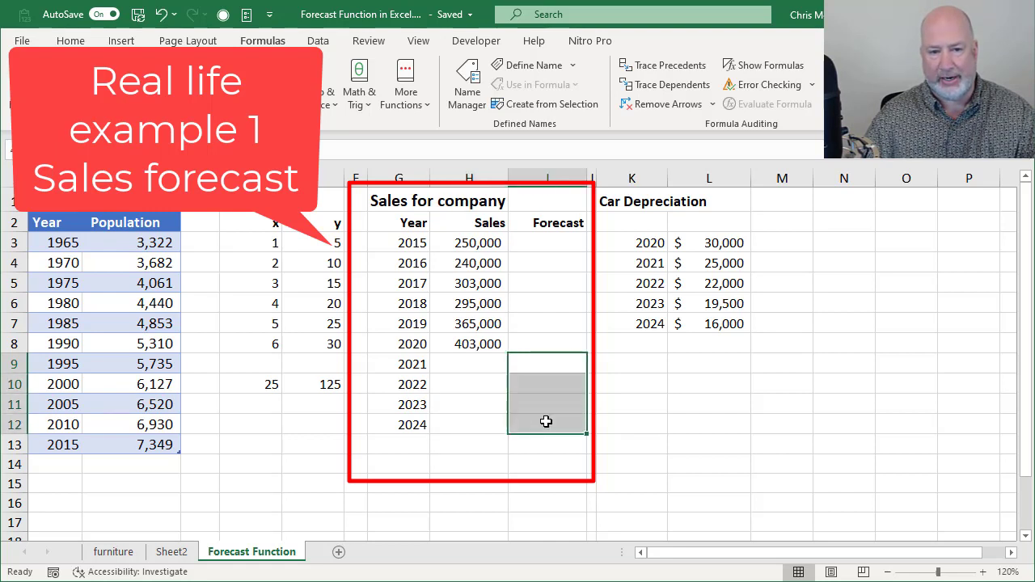
click(549, 366)
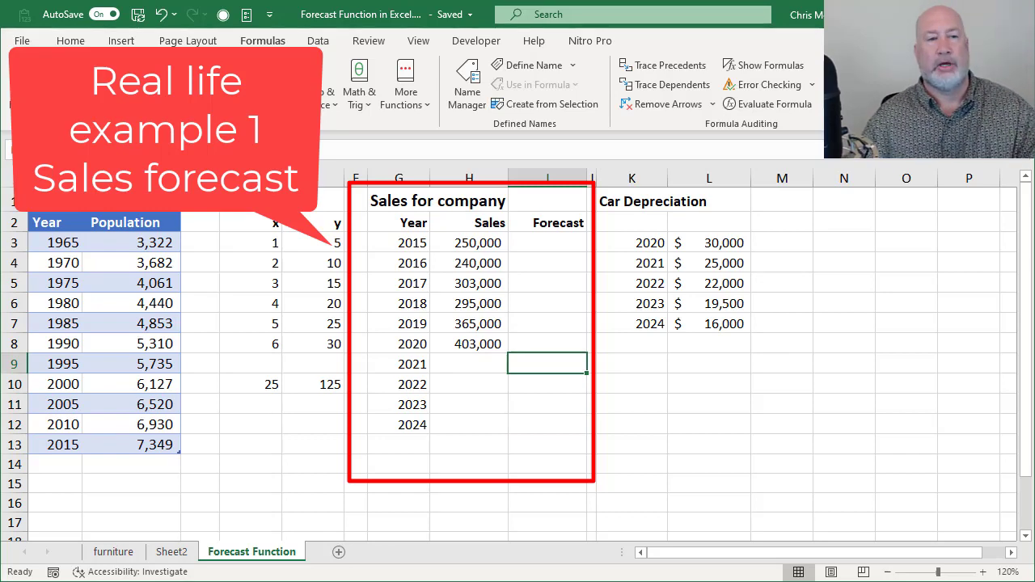
Insert FORECAST.LINEAR into I9 from the Most Recently Used function category
click(186, 151)
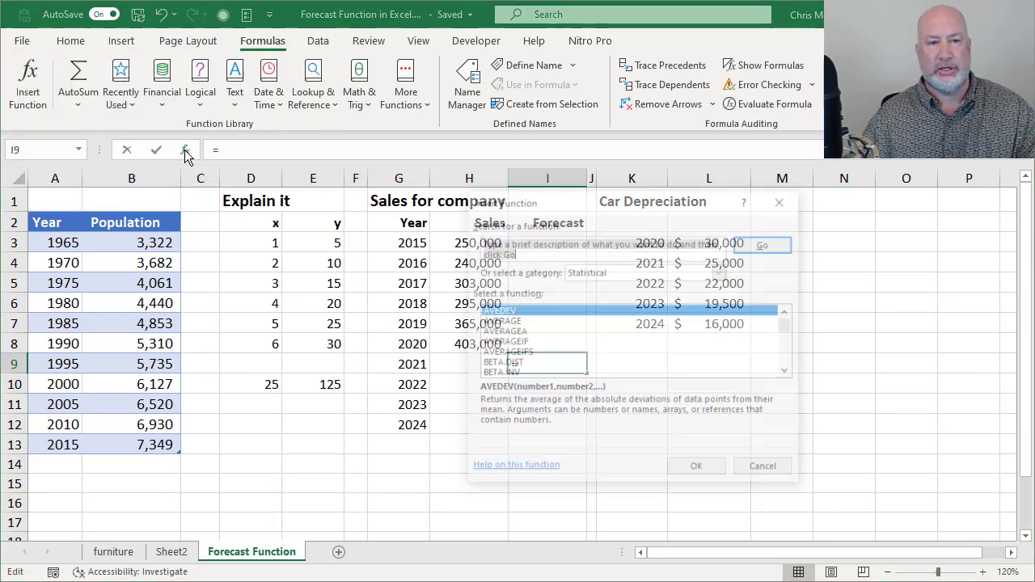
click(624, 273)
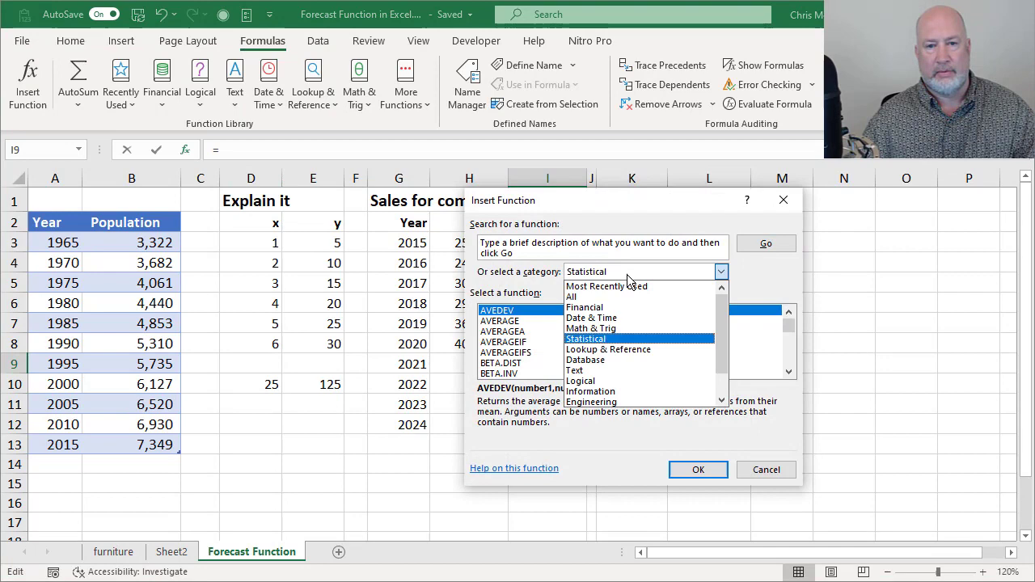
click(608, 281)
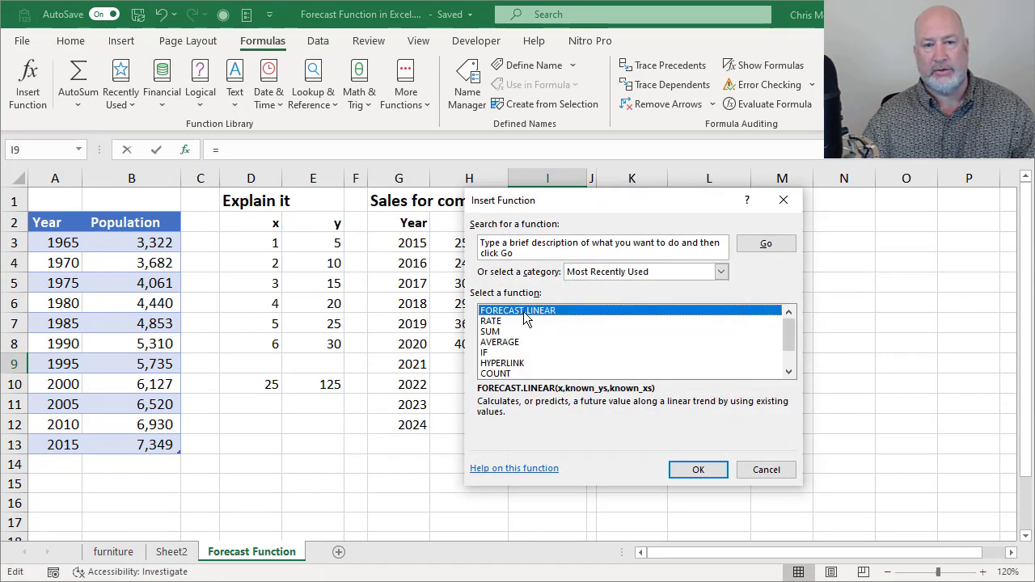
click(713, 471)
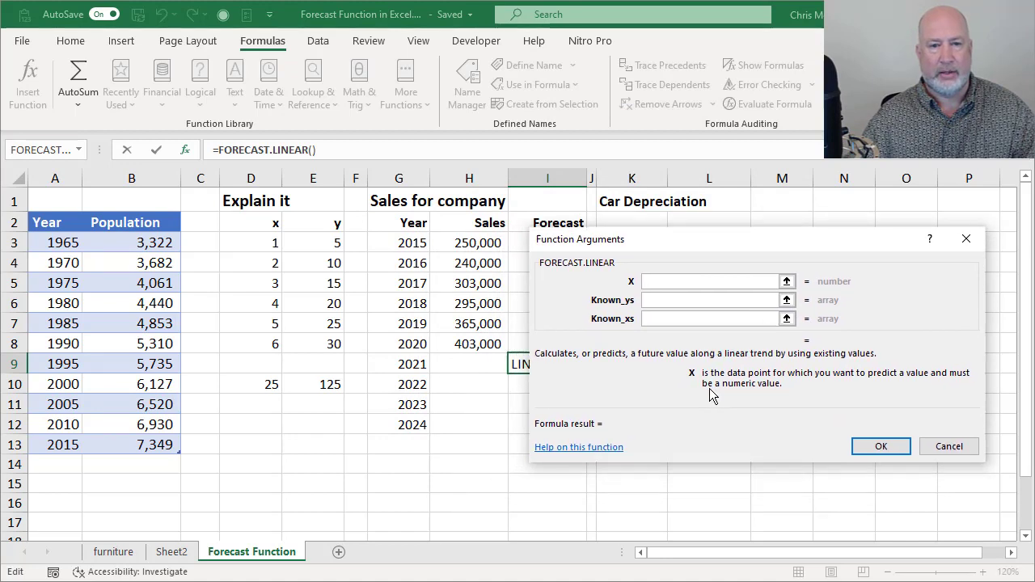
Set x to G9, known_ys to $H$3:$H$8 and known_xs to $G$3:$G$8, giving 422,533
click(409, 364)
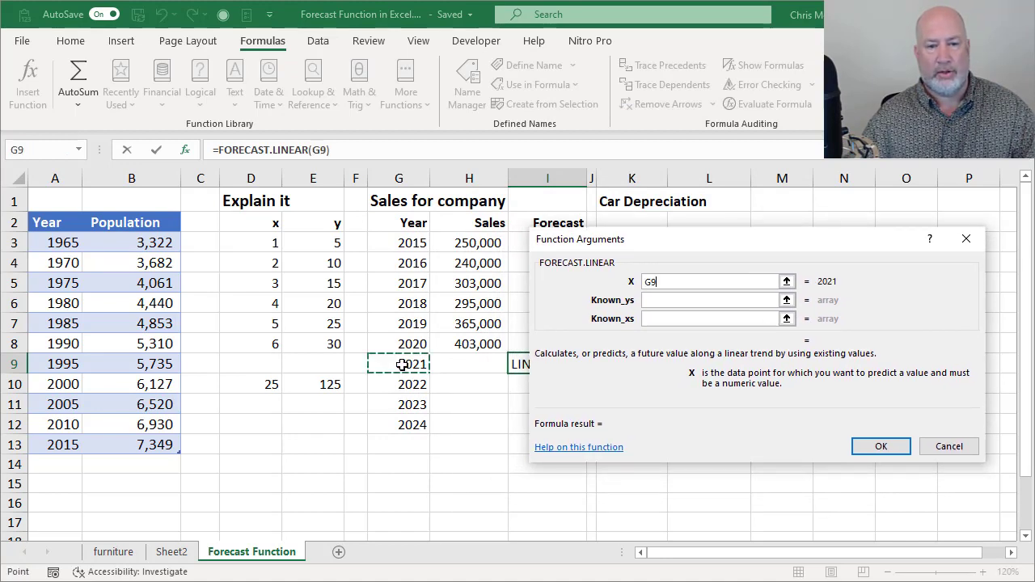
click(658, 301)
click(467, 246)
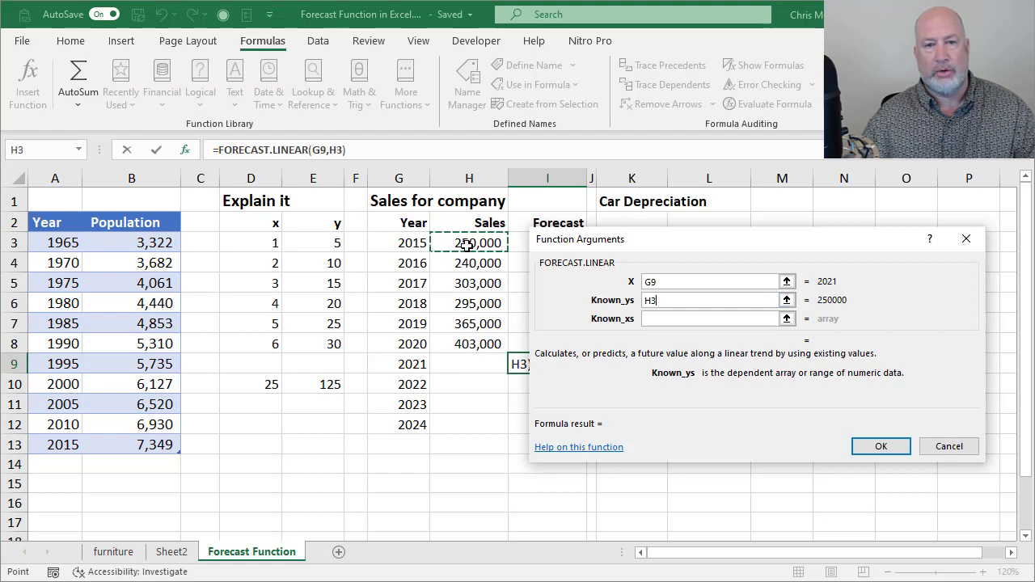
drag(467, 246, 474, 344)
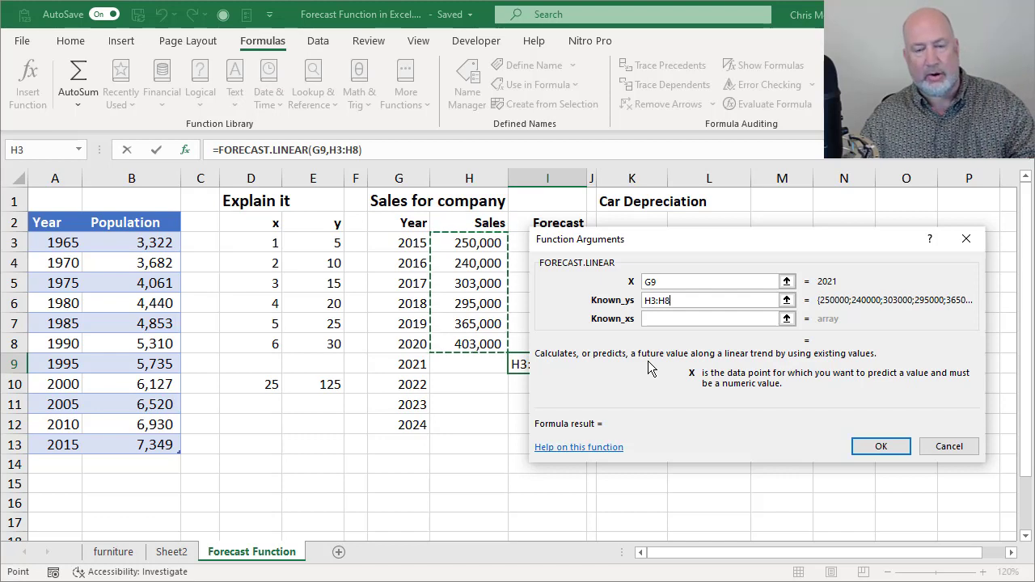
key(F4)
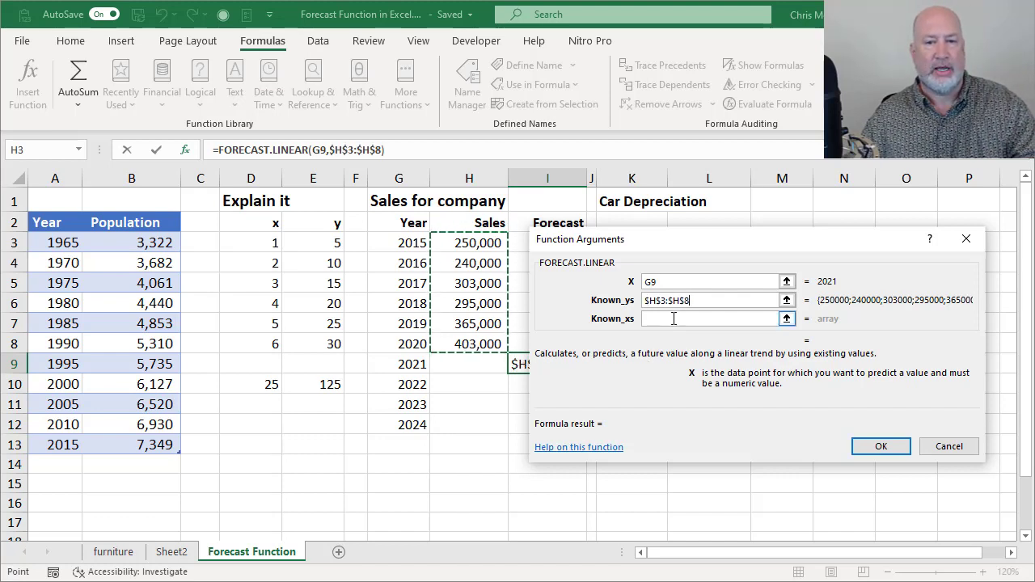
click(674, 319)
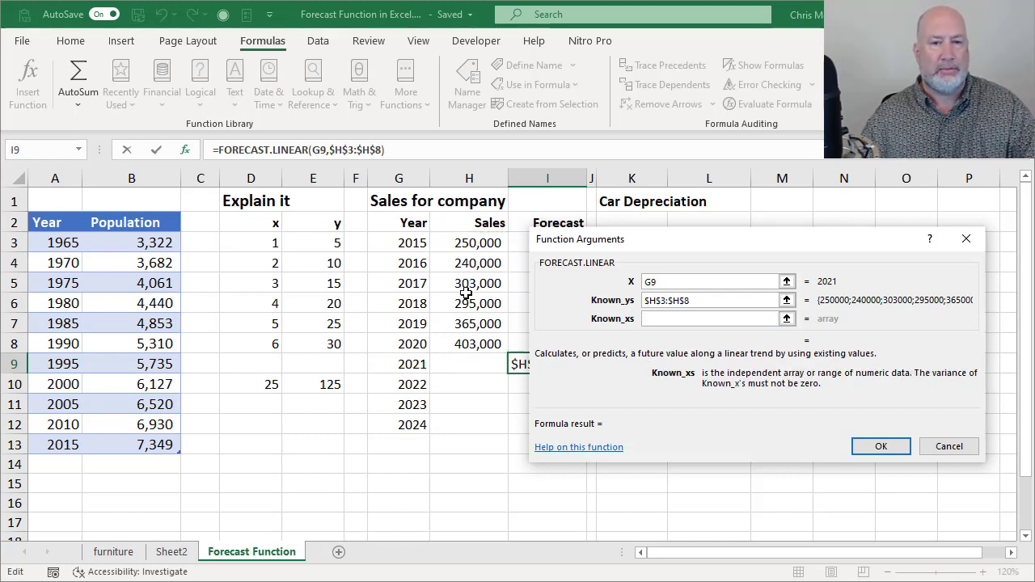
drag(401, 245, 409, 344)
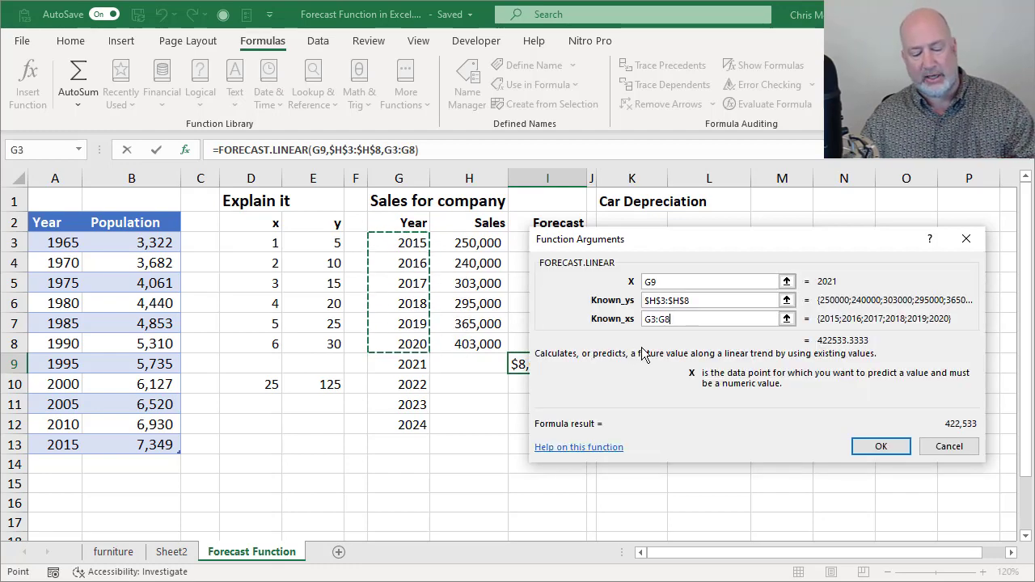
key(F4)
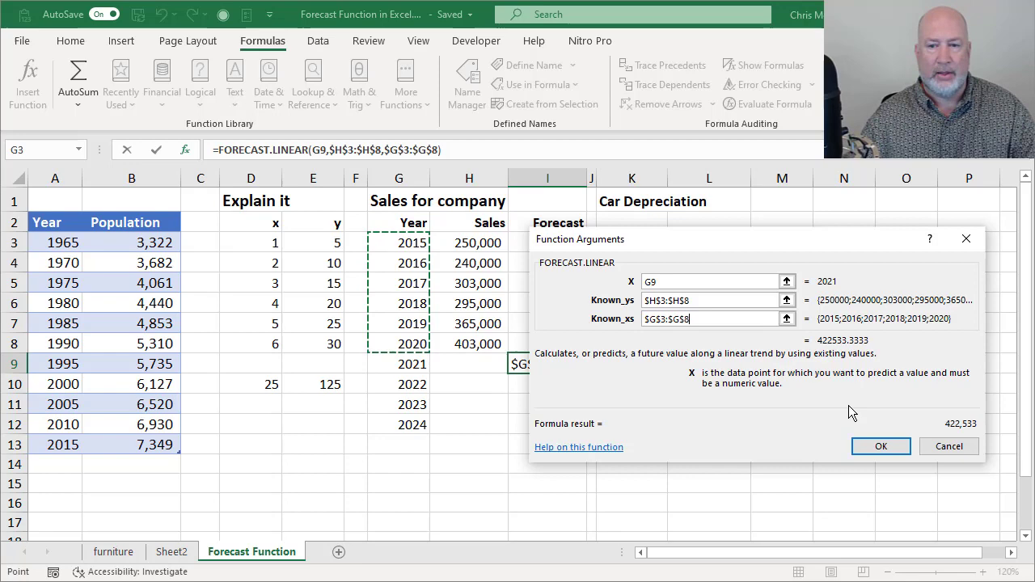
click(879, 446)
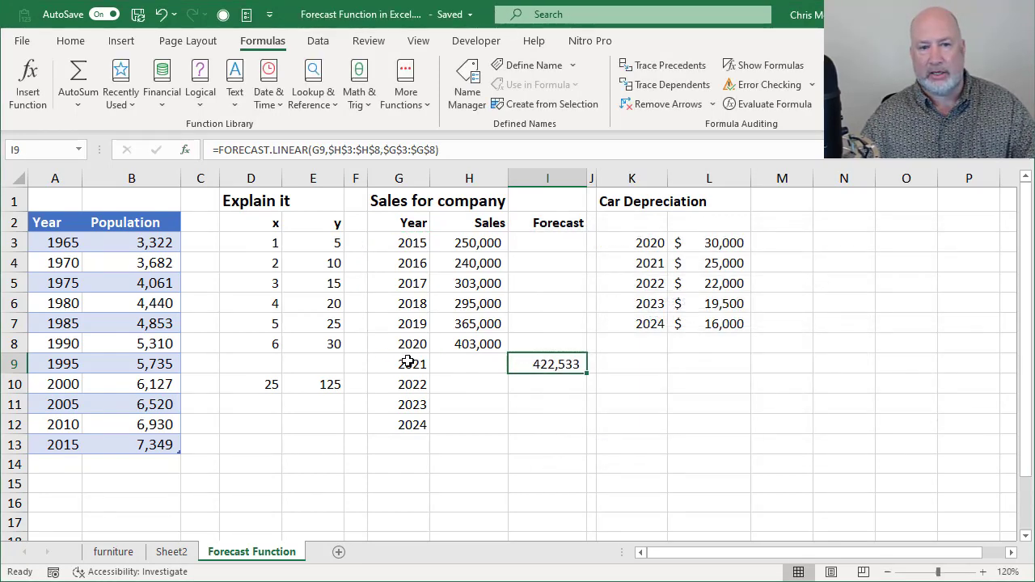
Copy I9's forecast down to I12, giving 454,876, 487,219 and 519,562 for 2022–2024
click(413, 362)
click(543, 362)
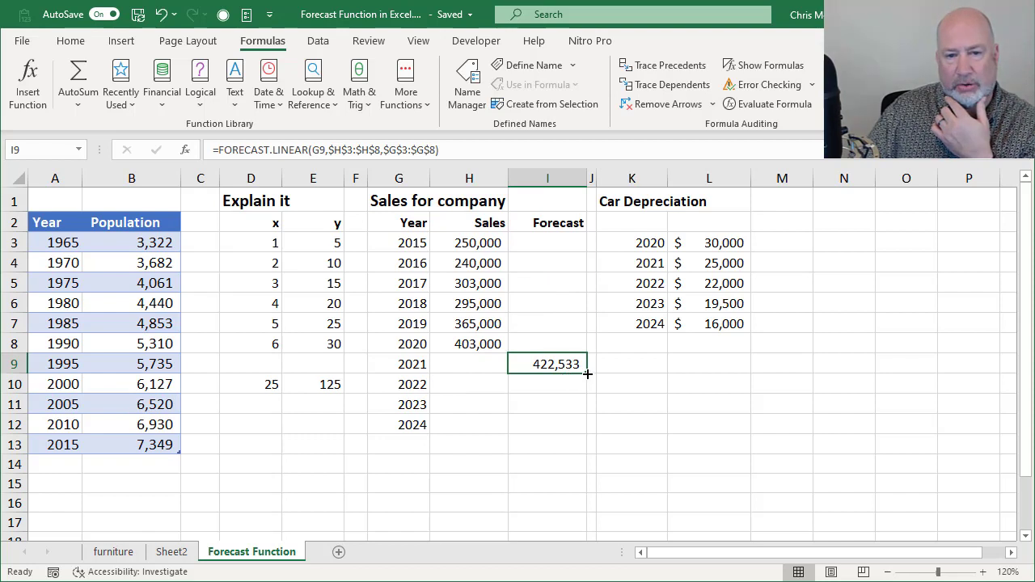
drag(587, 374, 588, 434)
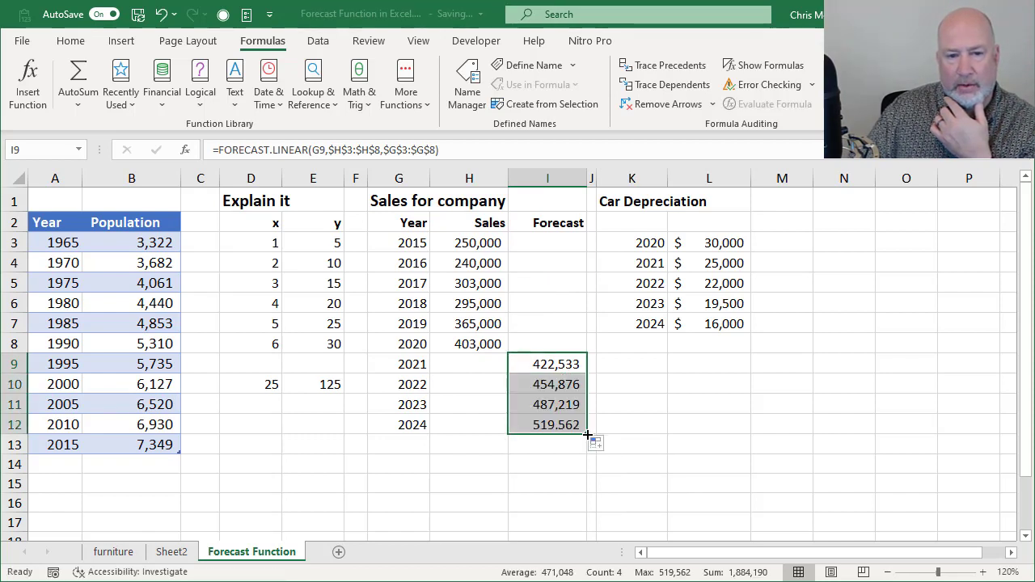
click(548, 367)
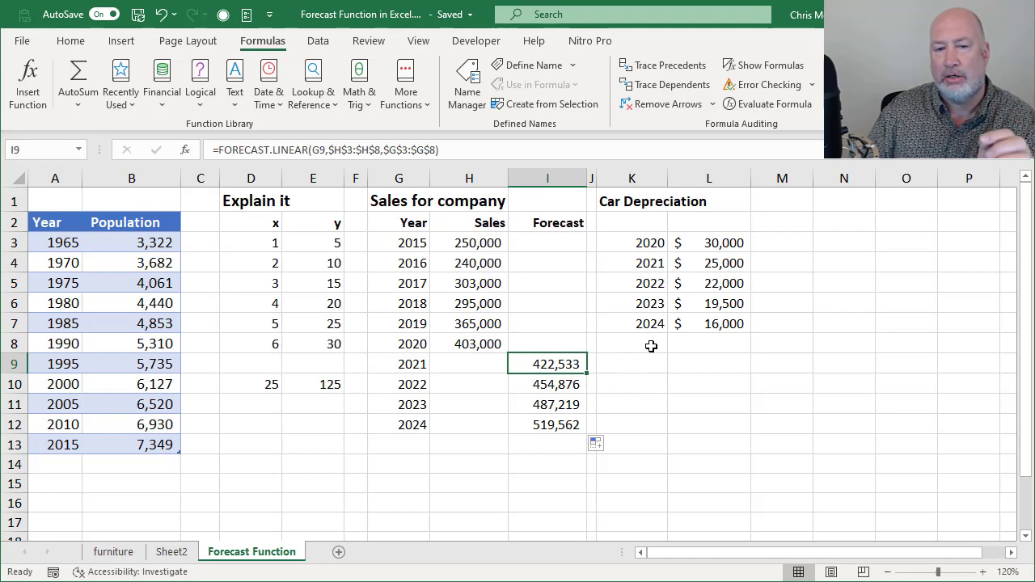
Review the 2020–2024 car values, then extend the year series beyond 2024 from 2023 and 2024
click(688, 243)
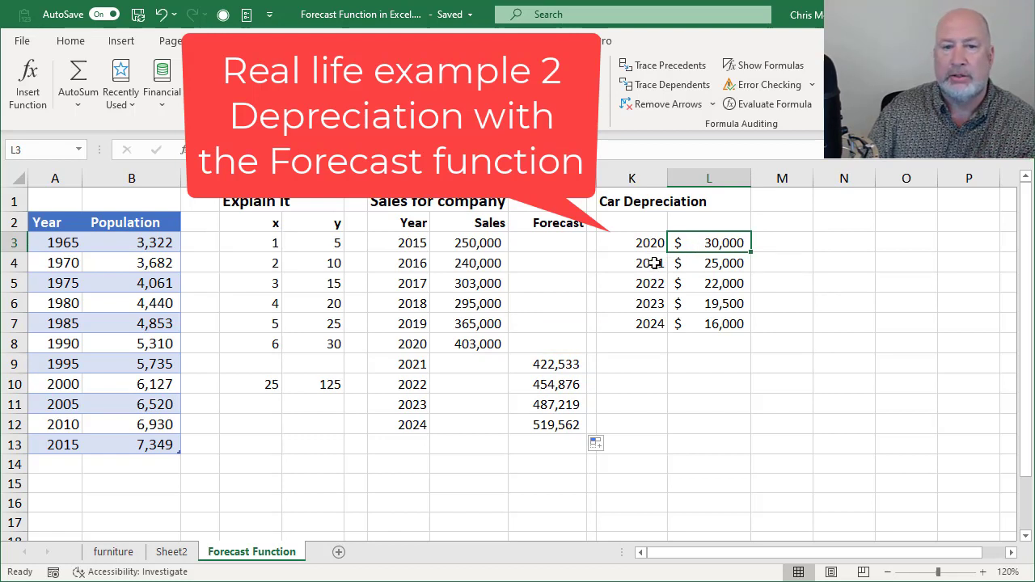
click(694, 264)
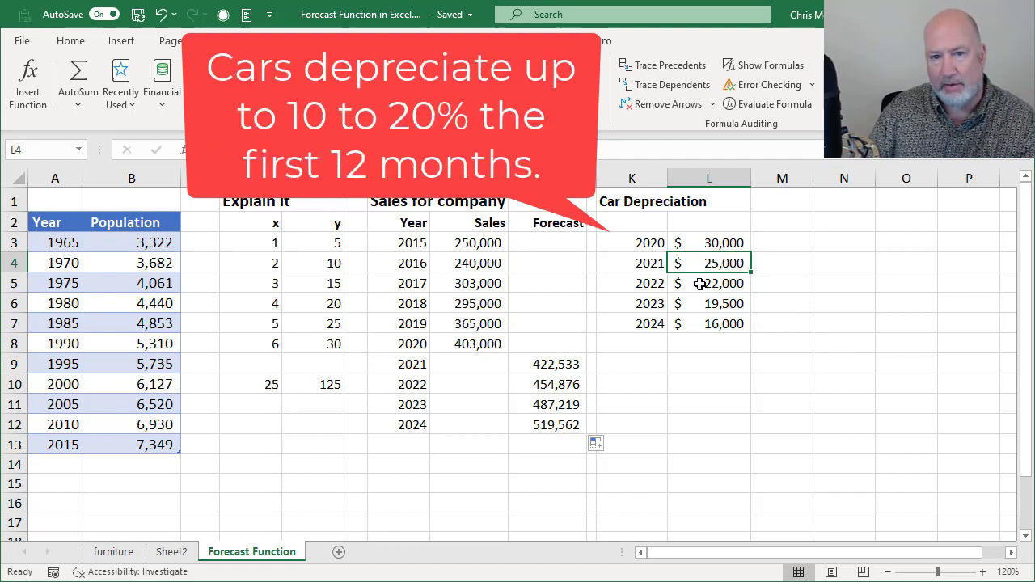
click(700, 282)
click(702, 301)
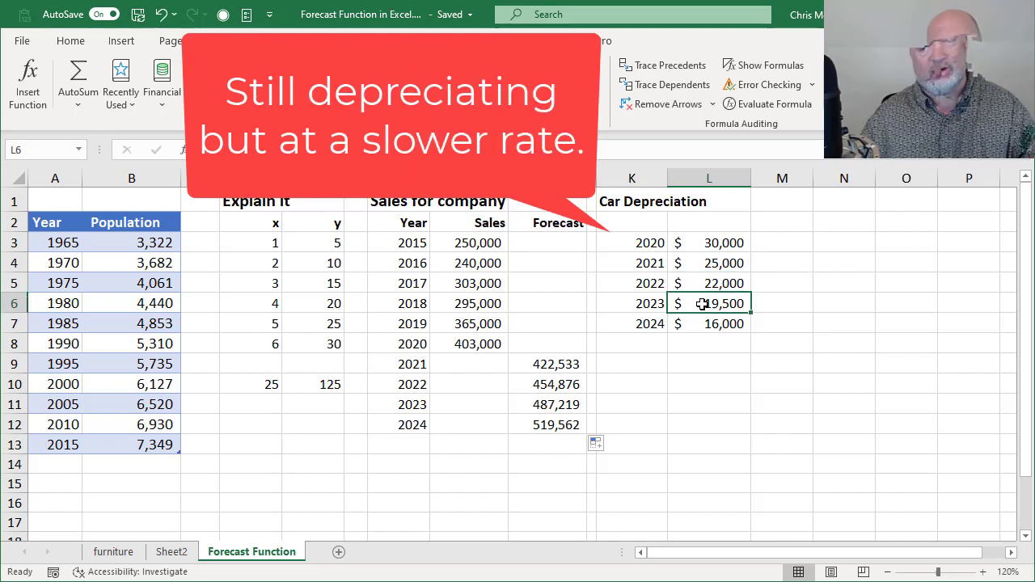
click(703, 324)
click(657, 350)
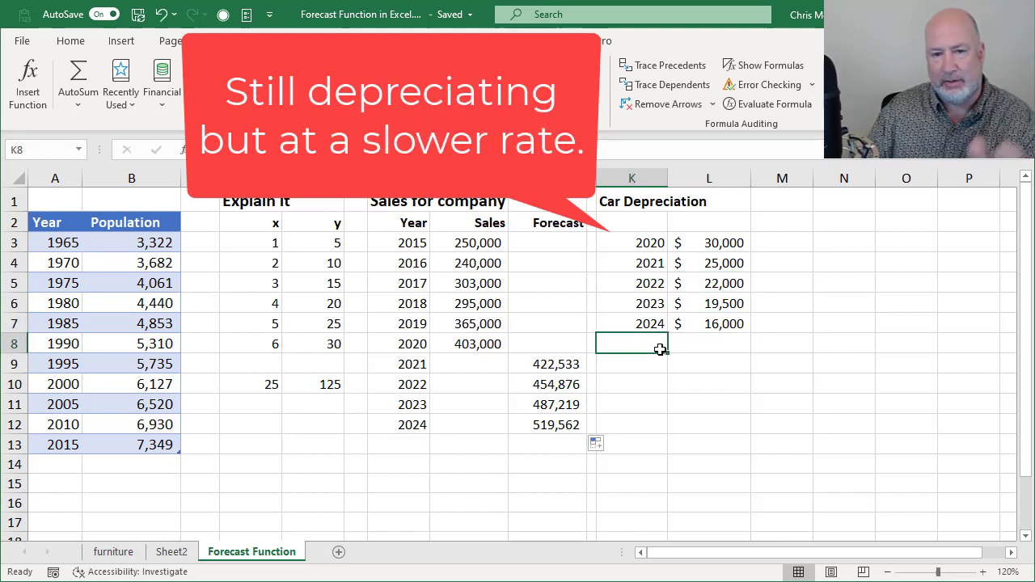
drag(642, 305, 668, 410)
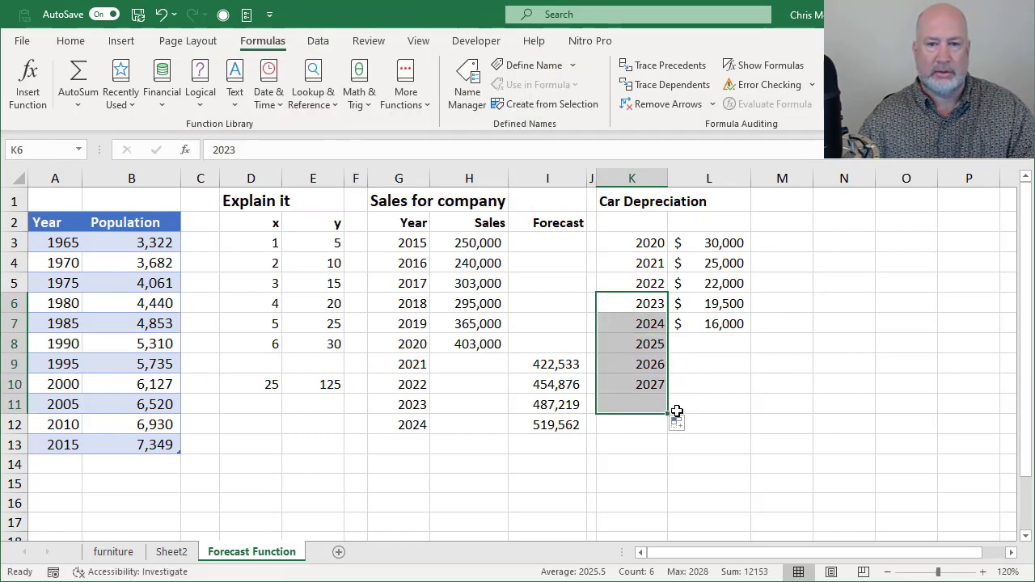
Build =FORECAST.LINEAR(K8,$L$3:$L$7,$K$3:$K$7) in L8 for the 2025 car value
click(711, 346)
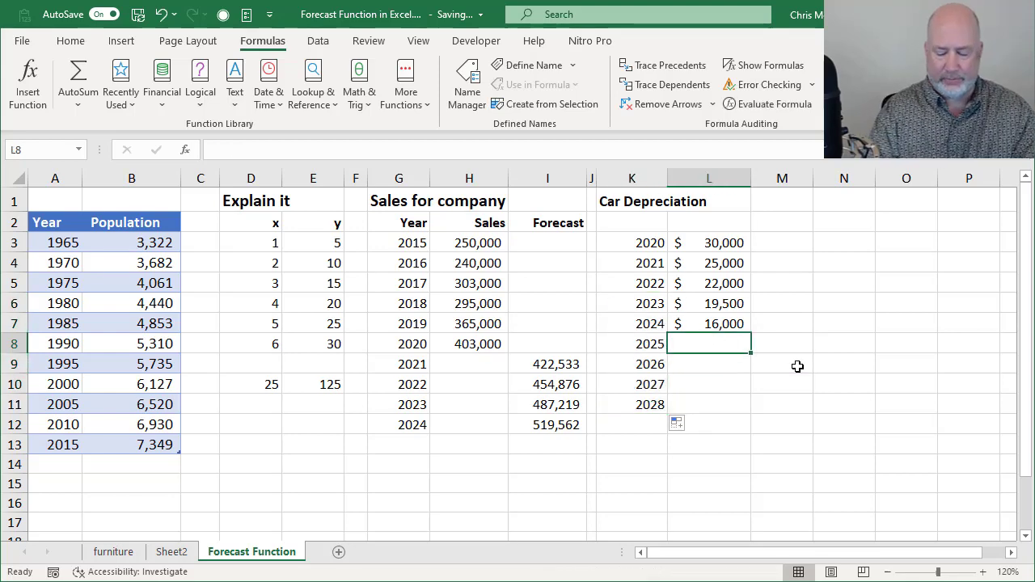
text(=fore)
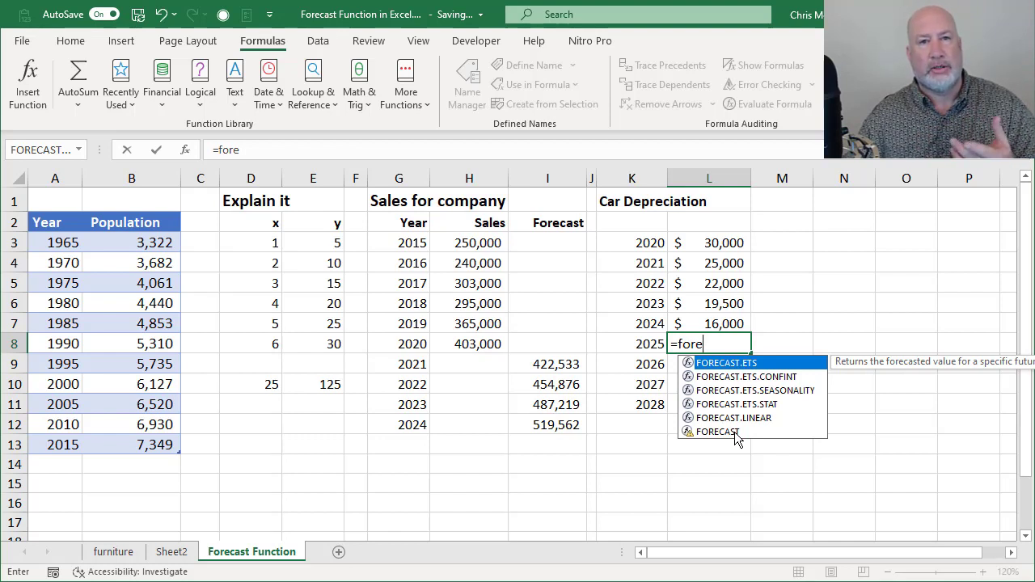
click(747, 418)
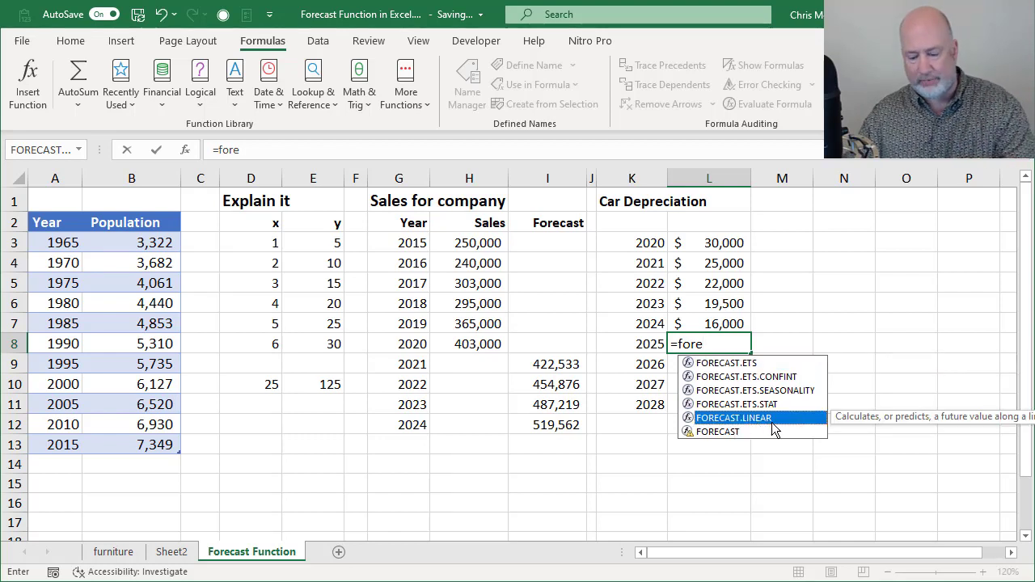
double_click(771, 422)
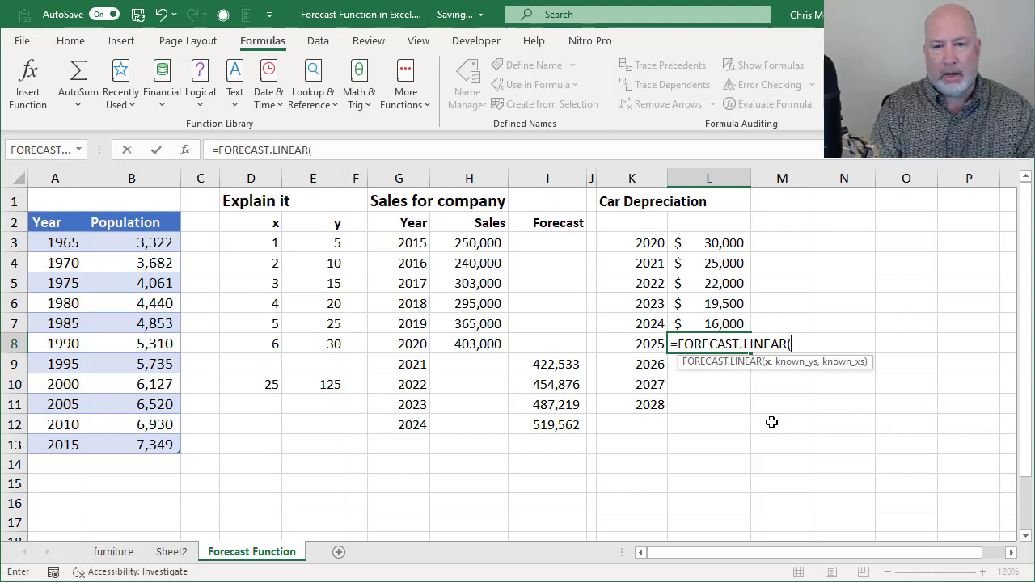
click(632, 349)
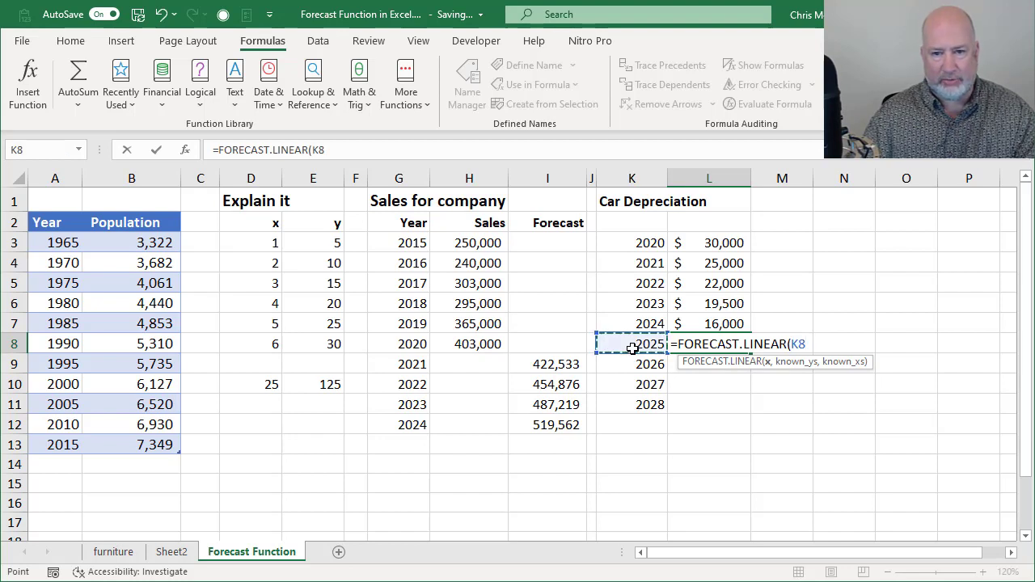
text(,)
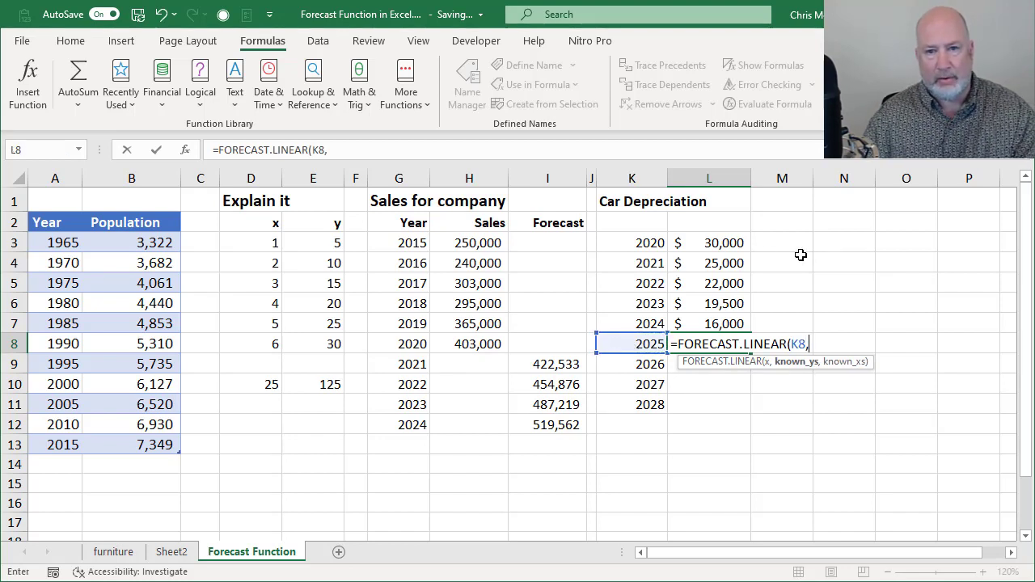
drag(728, 246, 738, 322)
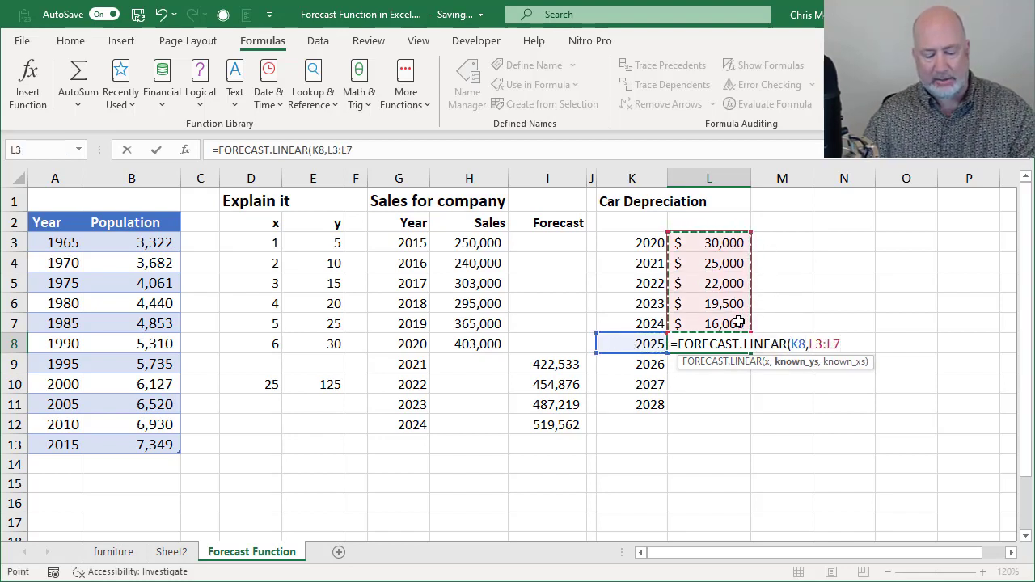
key(F4)
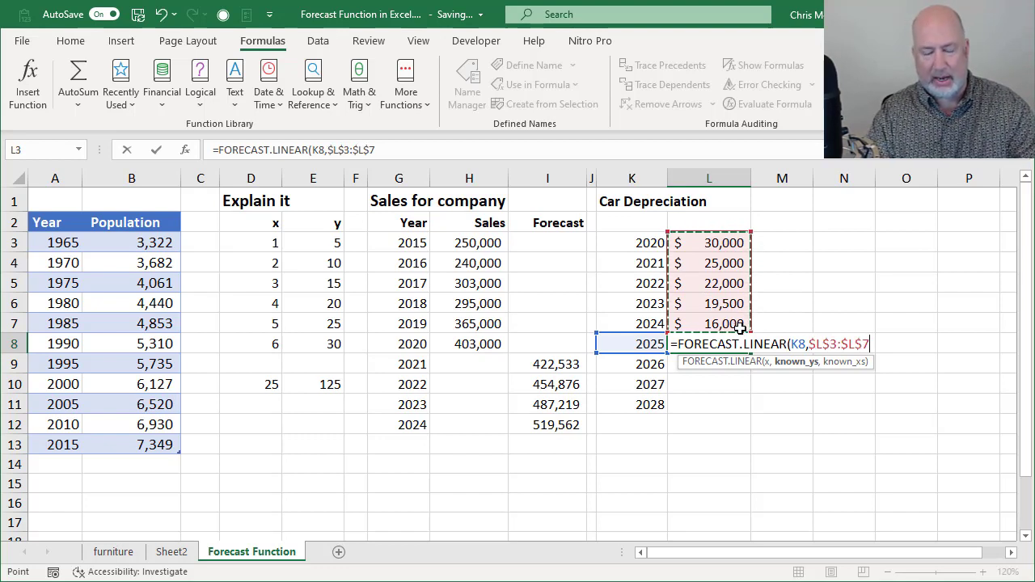
text(,)
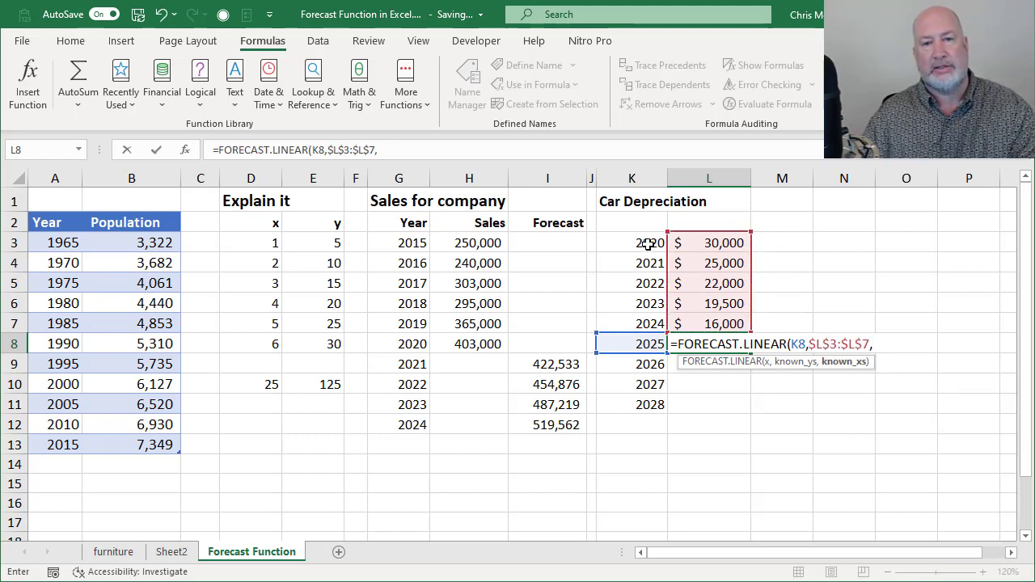
drag(651, 243, 653, 323)
key(F4)
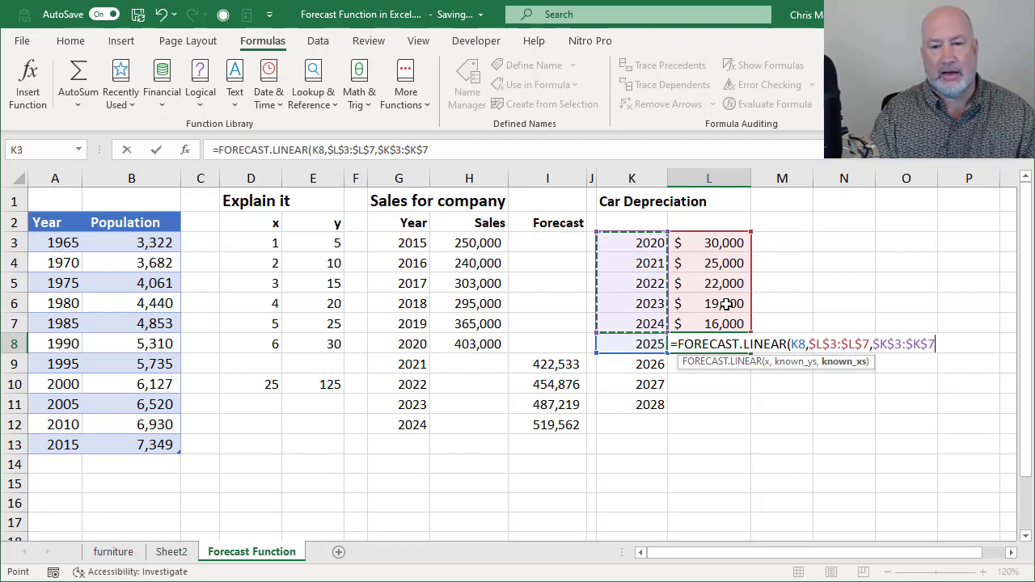
Commit the 2025 forecast of 12450 and fill it to L11 (9100, 5750, 2400)
key(ctrl+Return)
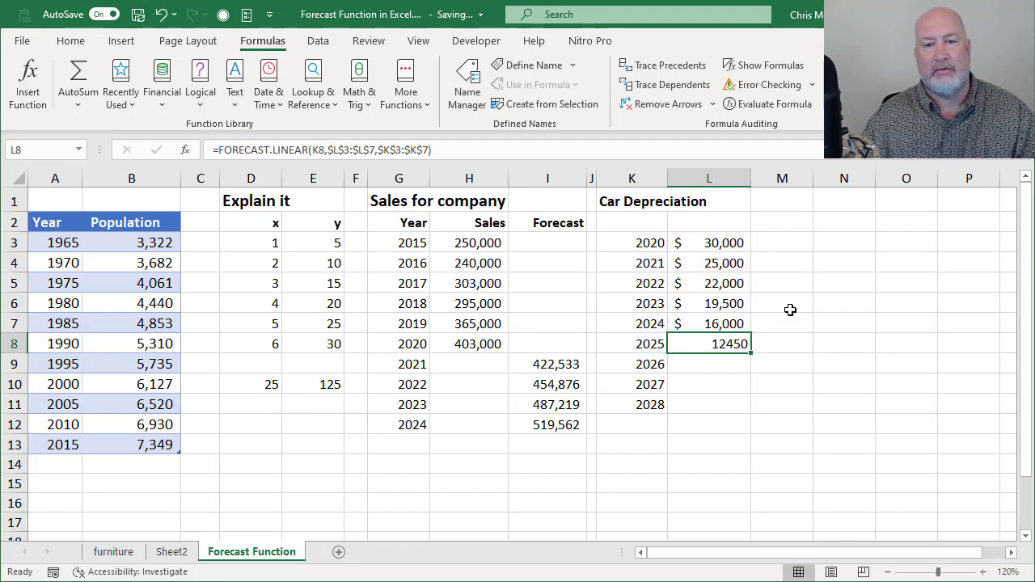
drag(750, 354, 751, 411)
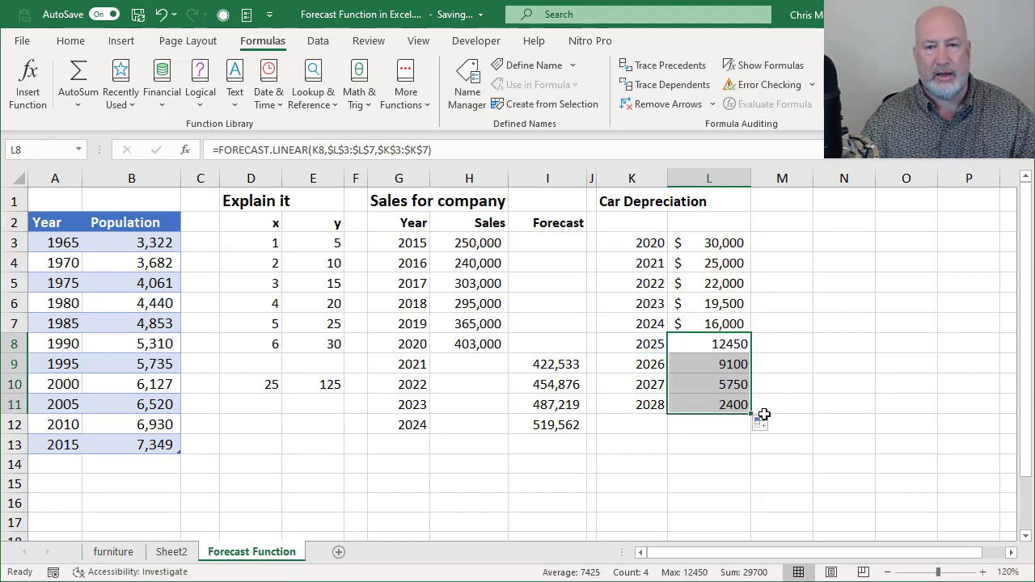
click(817, 376)
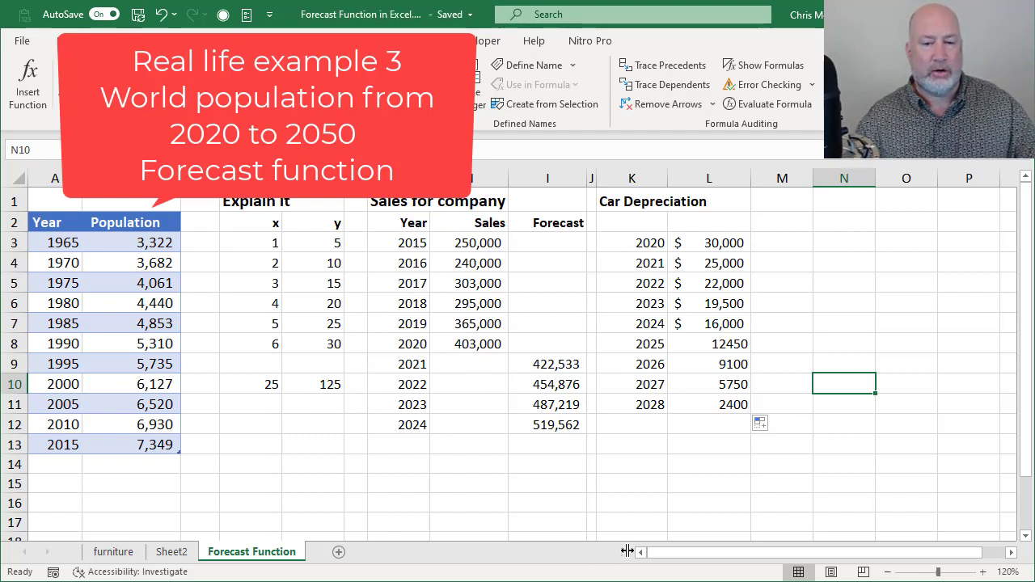
Enter the years 2020 and 2025 below 2015 in the population table
drag(628, 550, 579, 552)
click(77, 465)
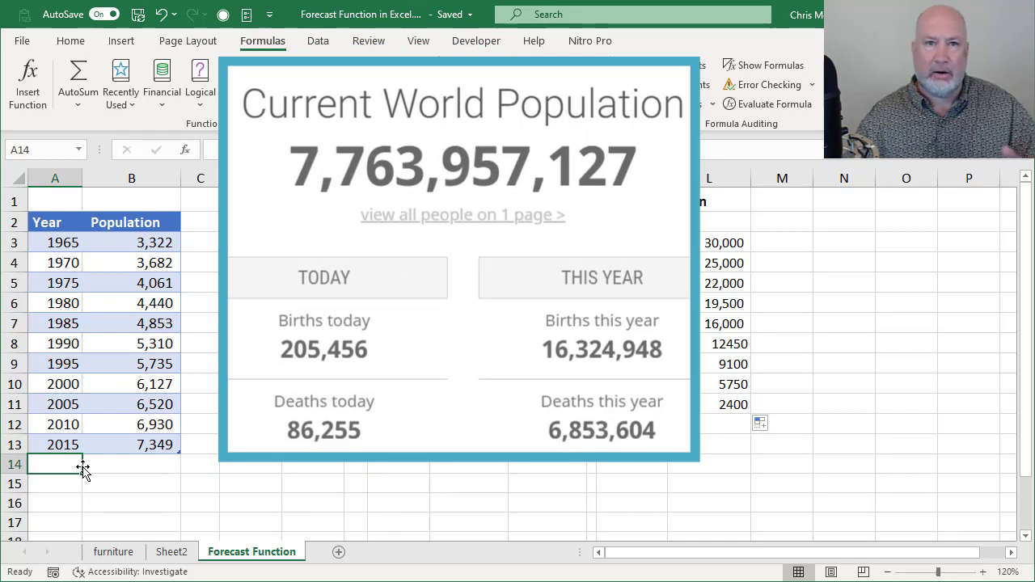
click(112, 466)
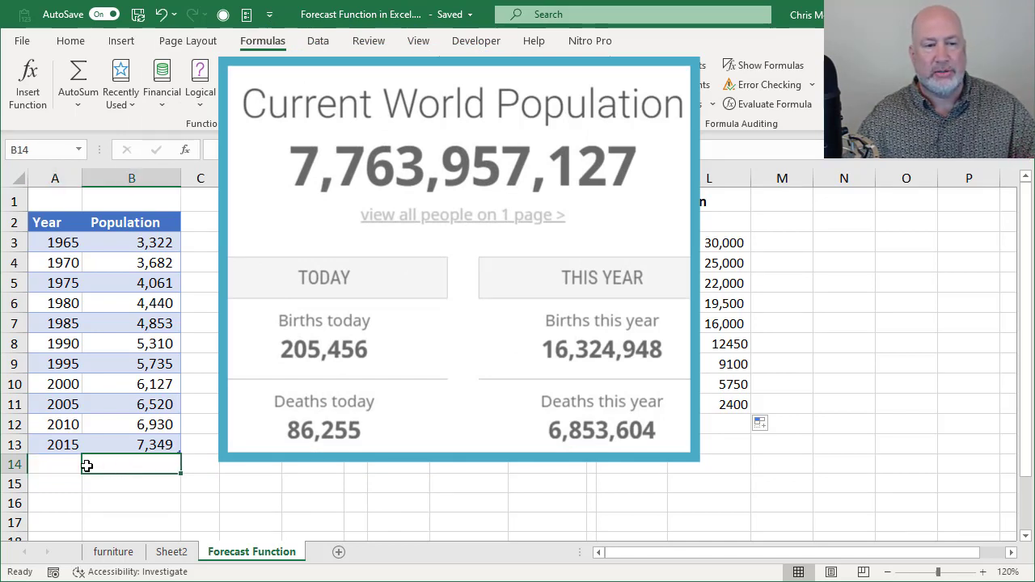
click(59, 466)
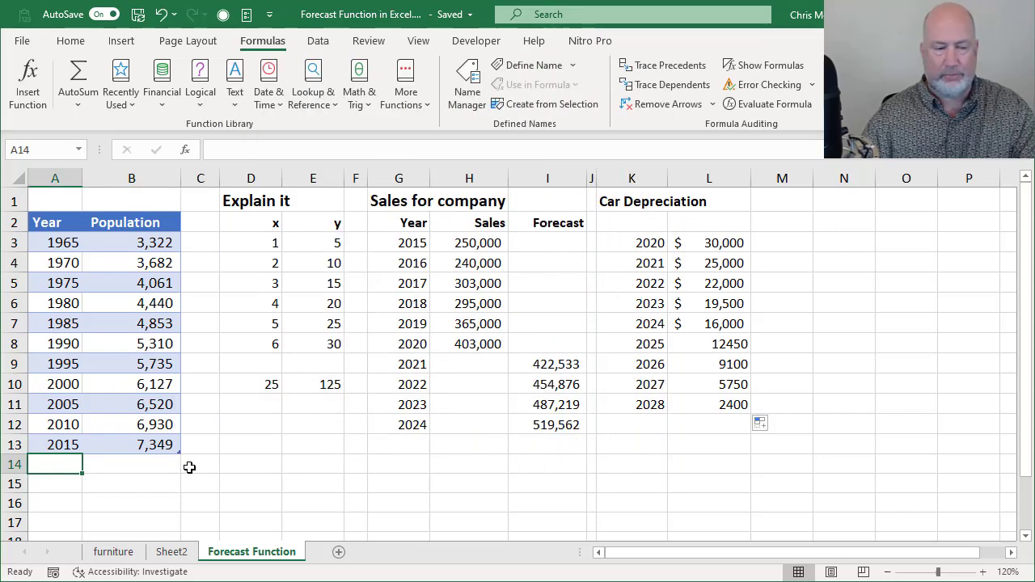
text(2020)
key(Return)
text(2)
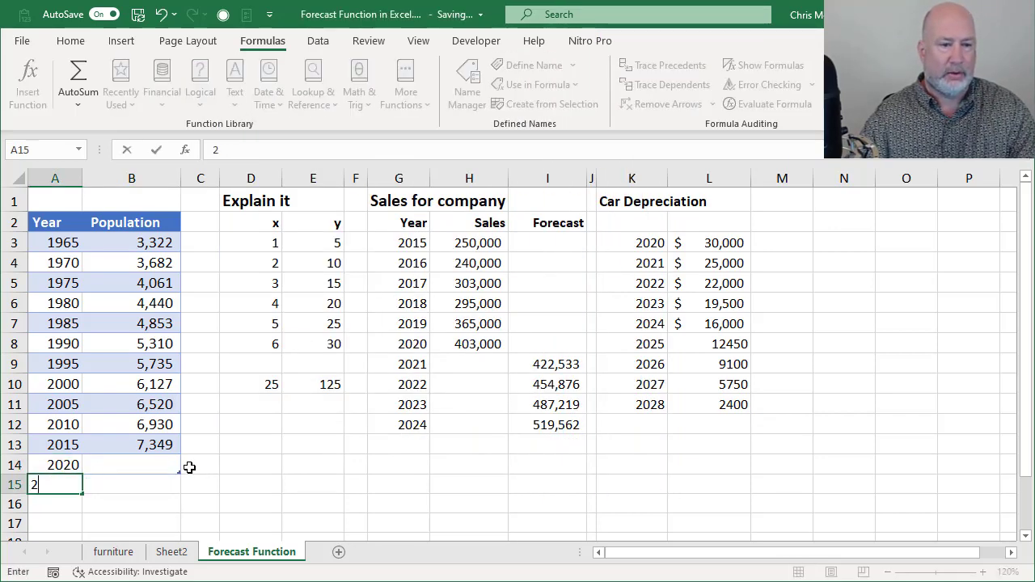
text(025)
key(Return)
Fill the five-year series from 2020 and 2025 down to 2050
scroll(189, 467, down, 3)
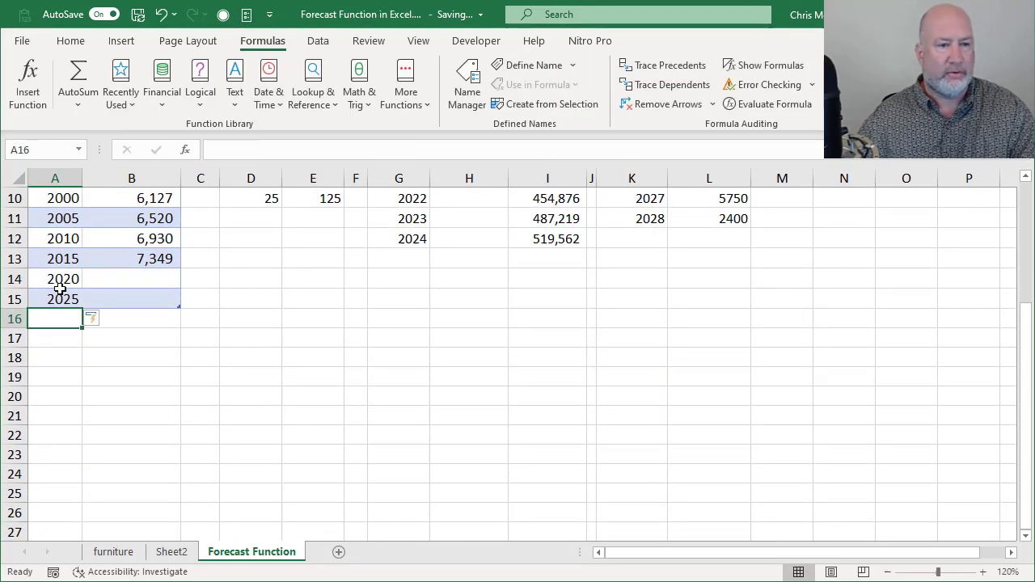
click(58, 285)
drag(55, 297, 80, 408)
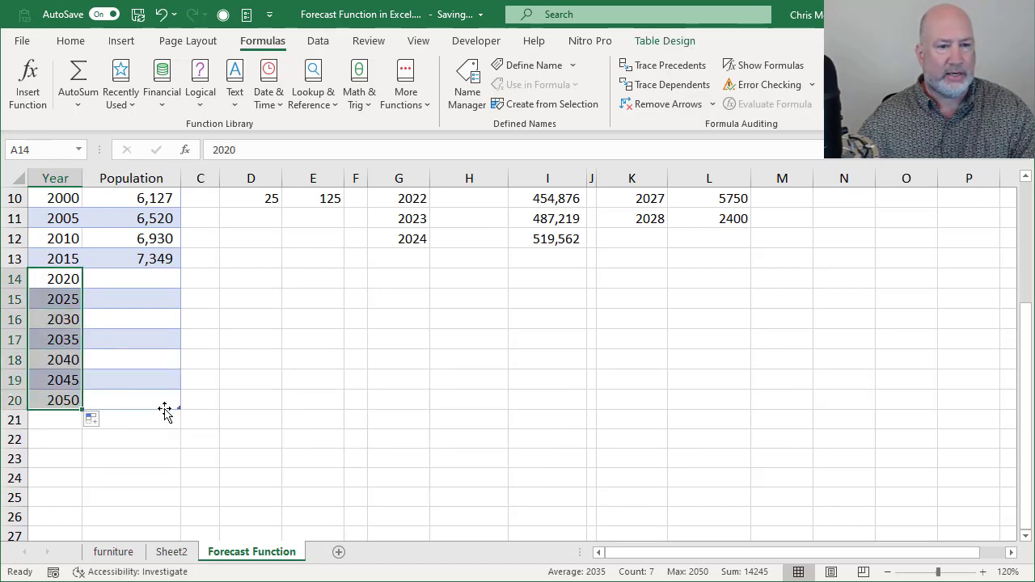
click(151, 286)
scroll(312, 333, up, 3)
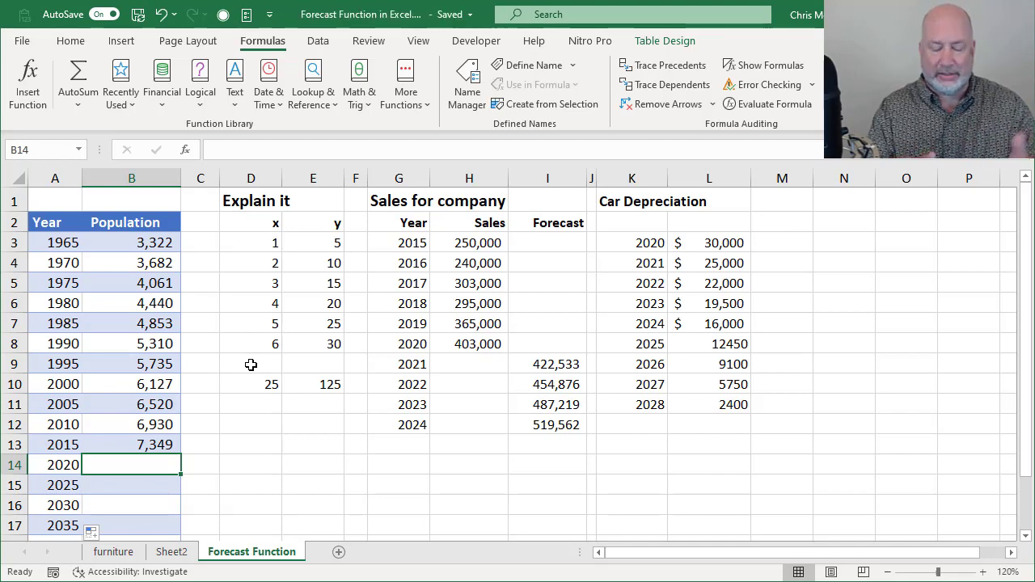
text(=fore)
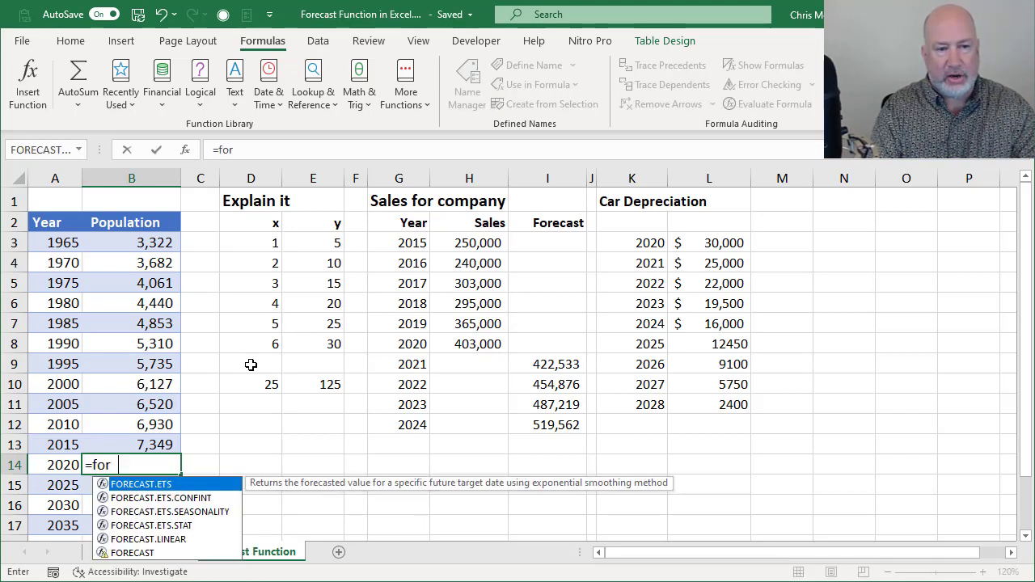
key(Down)
key(Down)
key(Down)
key(Down)
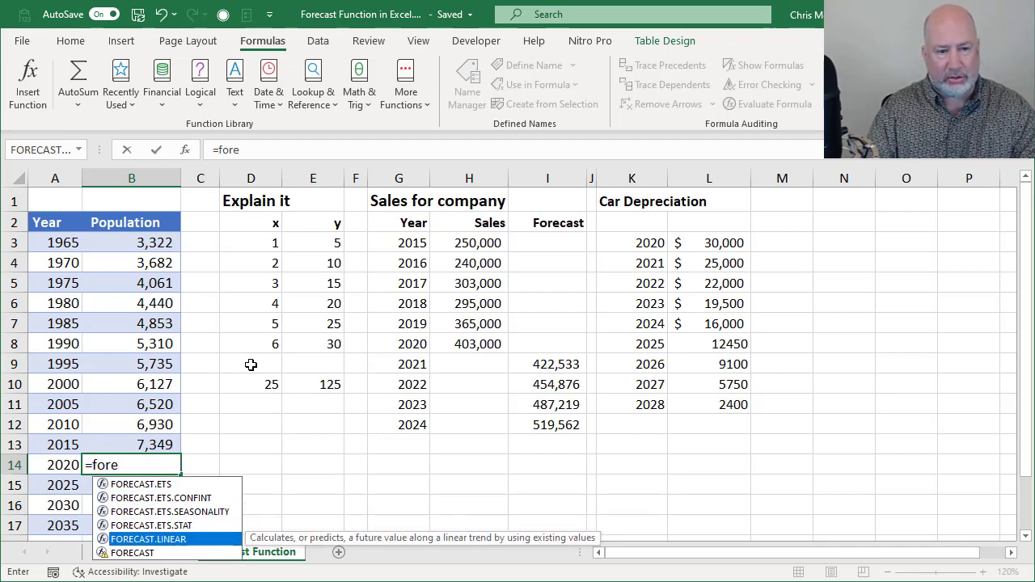
key(Tab)
click(50, 467)
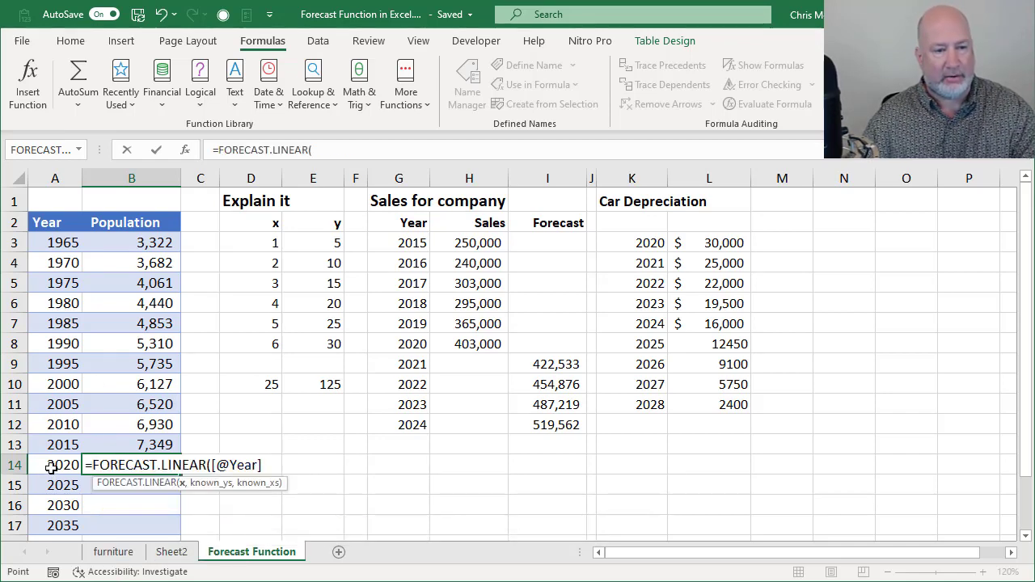
text(,)
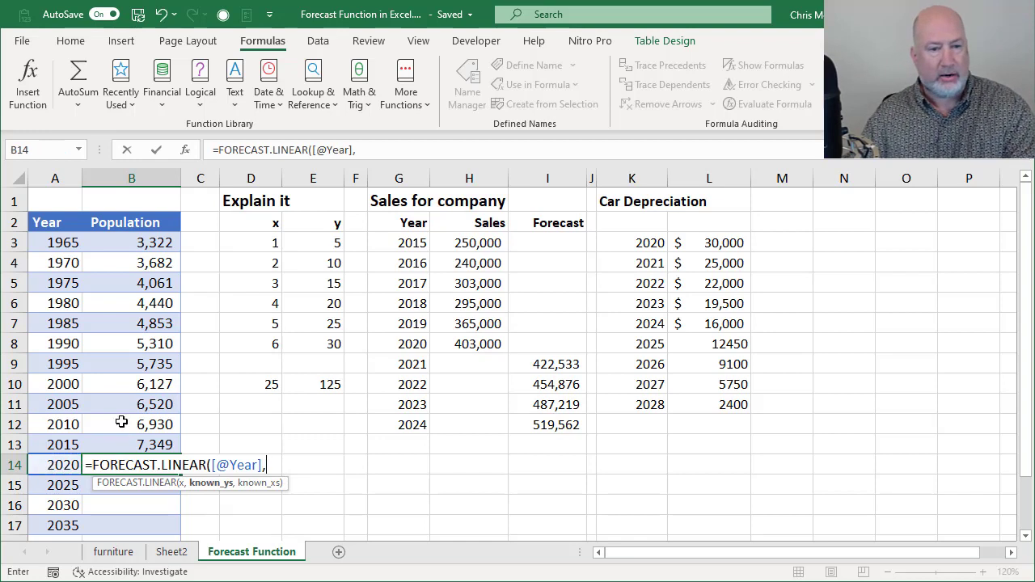
drag(139, 244, 147, 424)
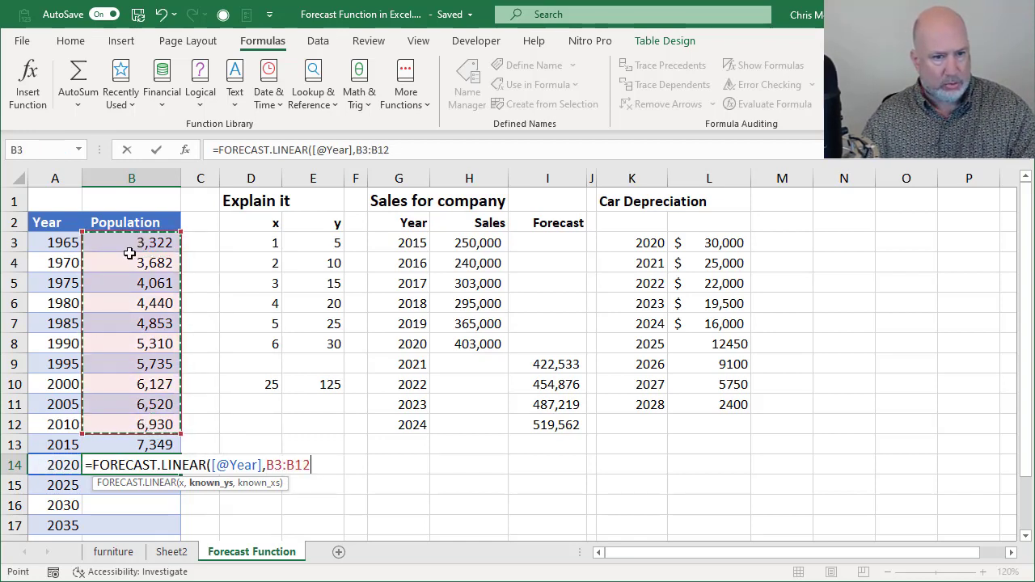
drag(132, 247, 130, 439)
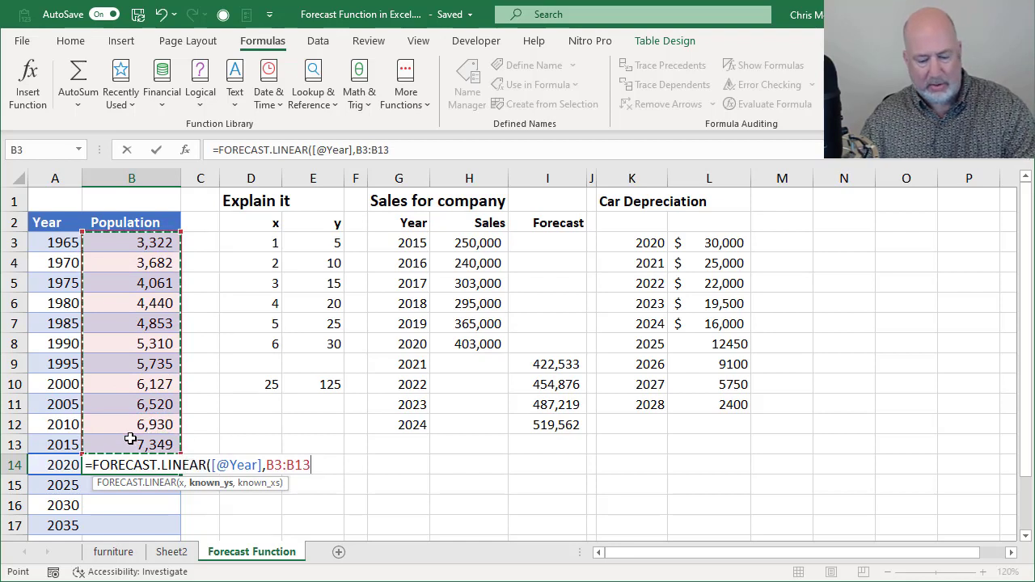
key(F4)
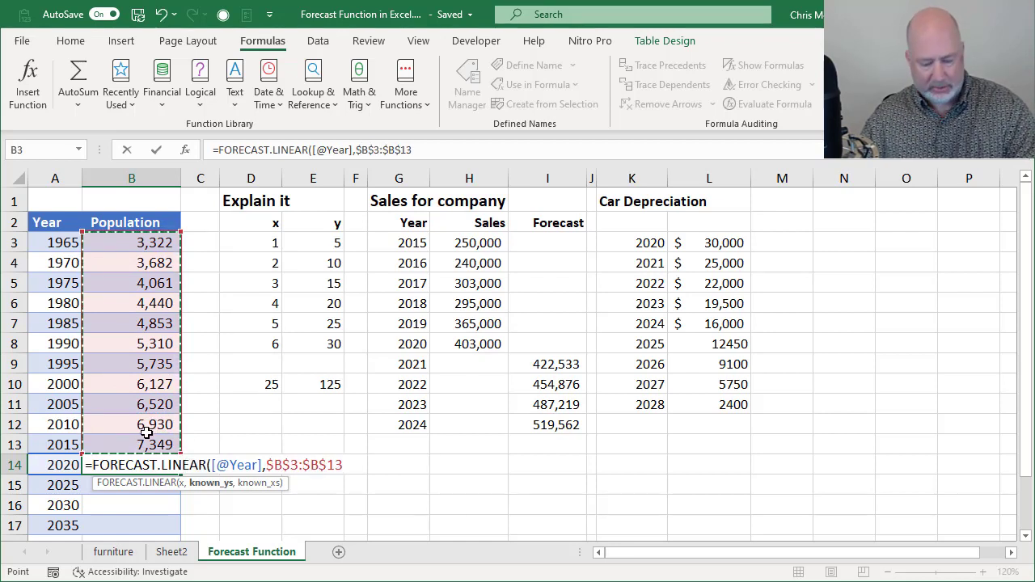
text(,)
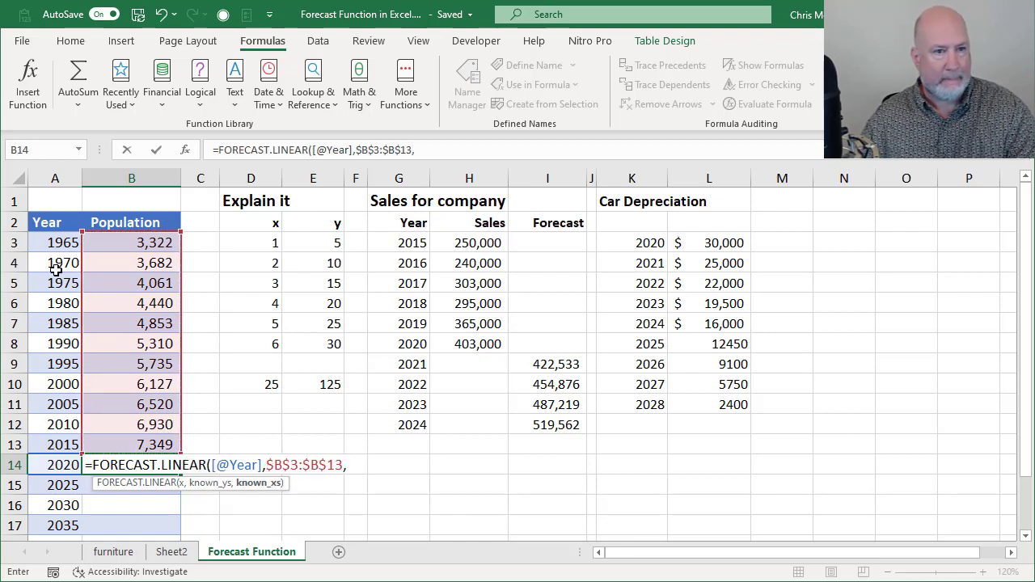
drag(46, 243, 52, 438)
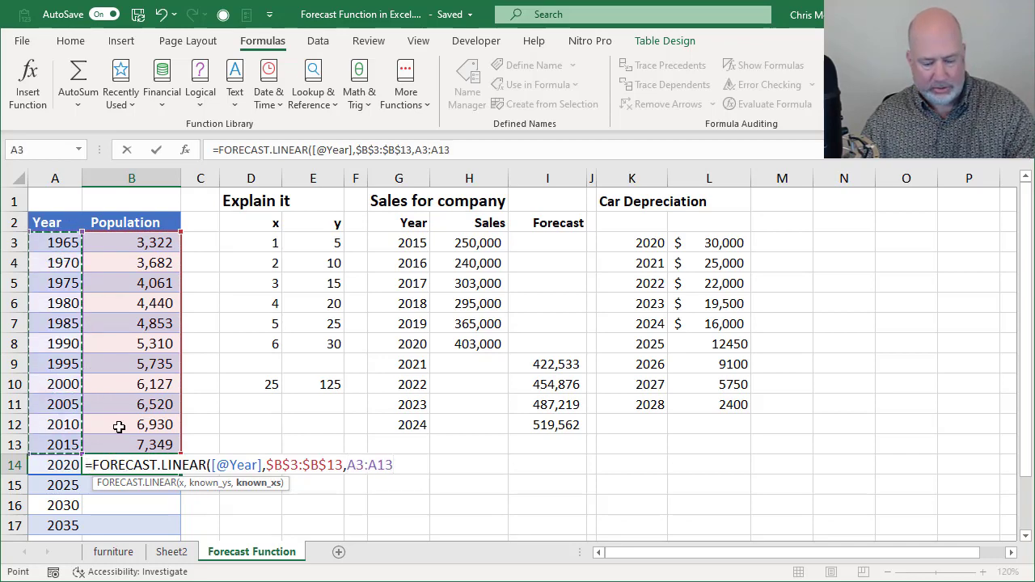
key(F4)
key(Return)
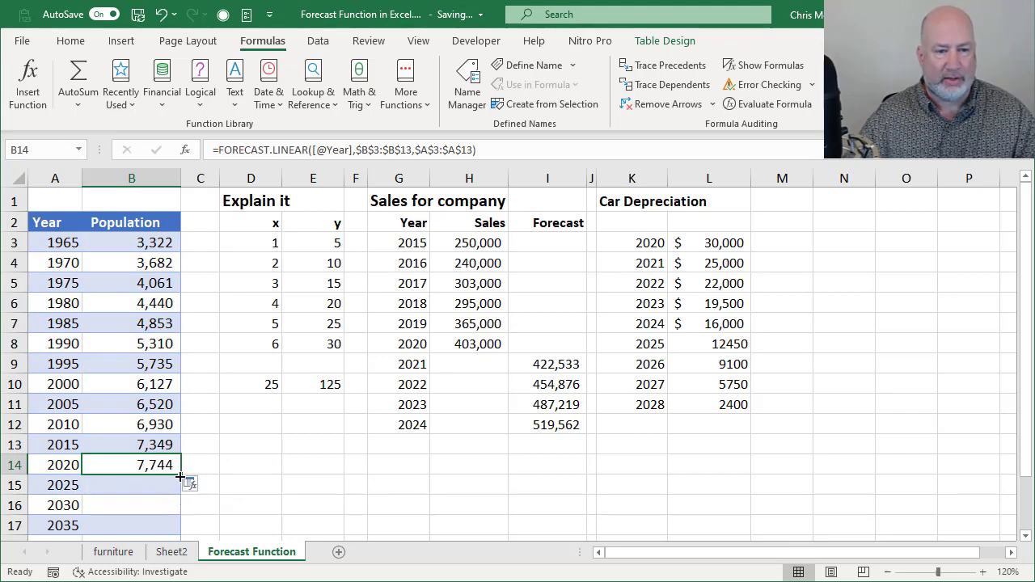
Fill B14's forecast down to B20 for 2025–2050, then check the 2050 and 2025 results
drag(180, 477, 183, 505)
click(160, 502)
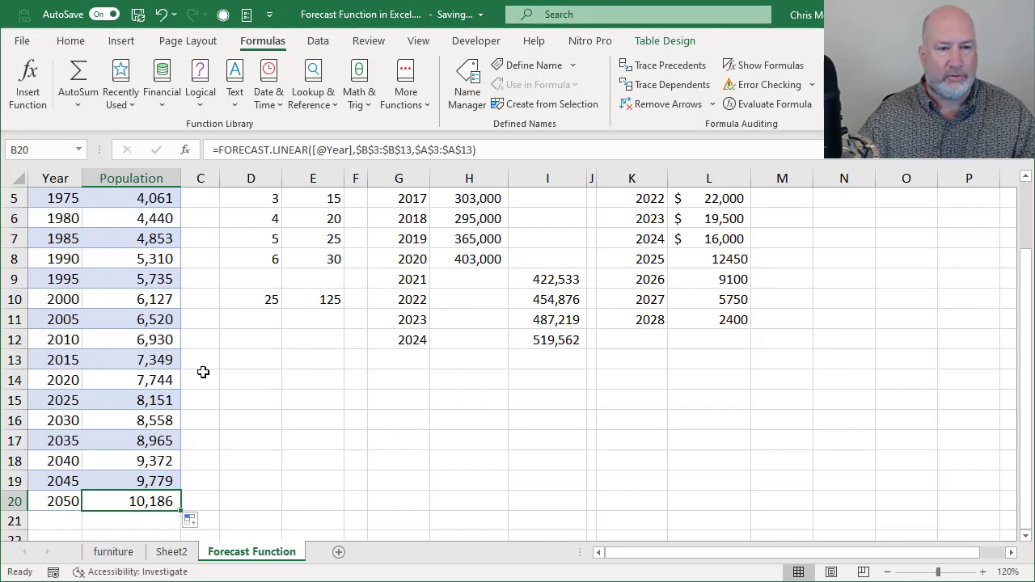
click(140, 402)
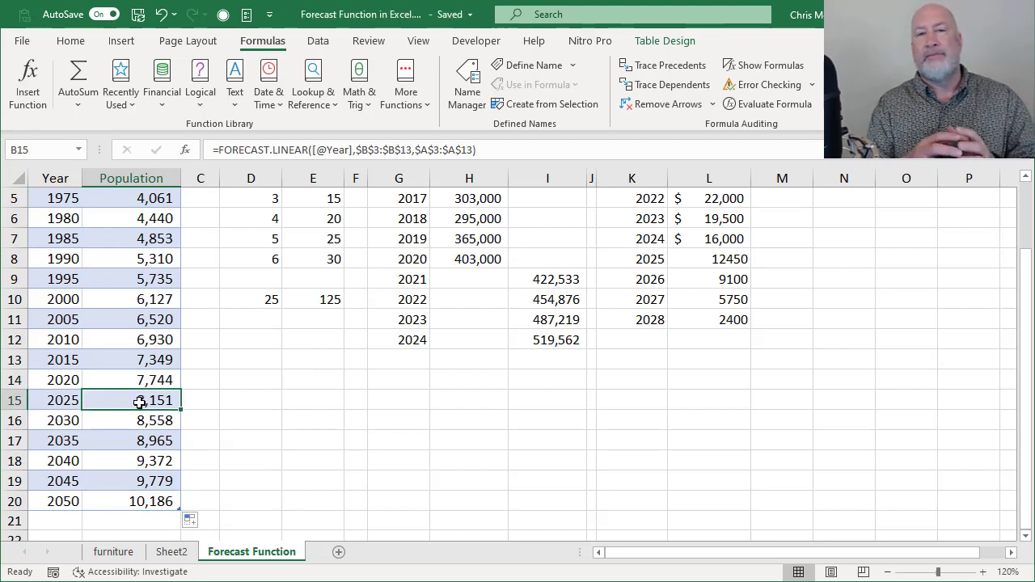